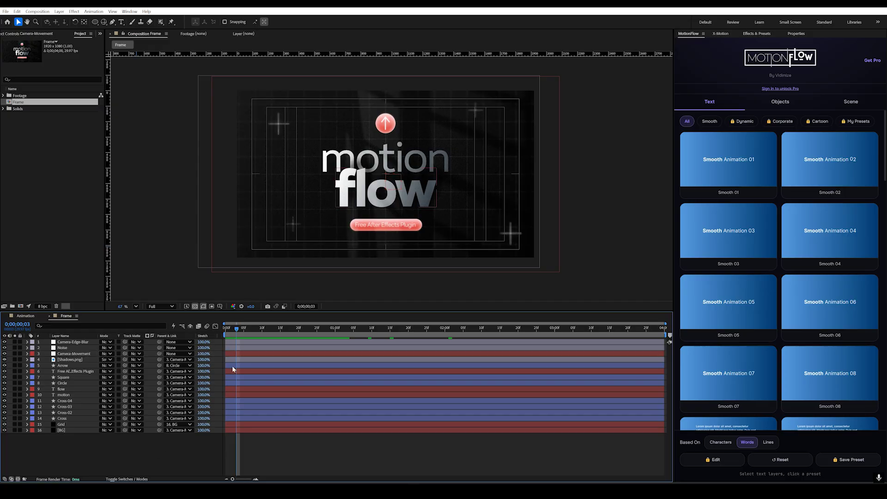
Preview the Frame composition and hide the title and action safe guides in the viewer.
key(space)
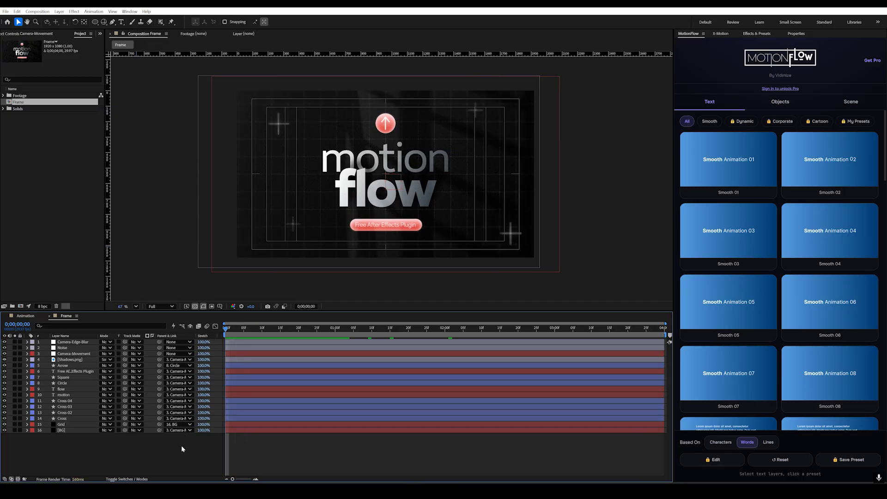
key(apostrophe)
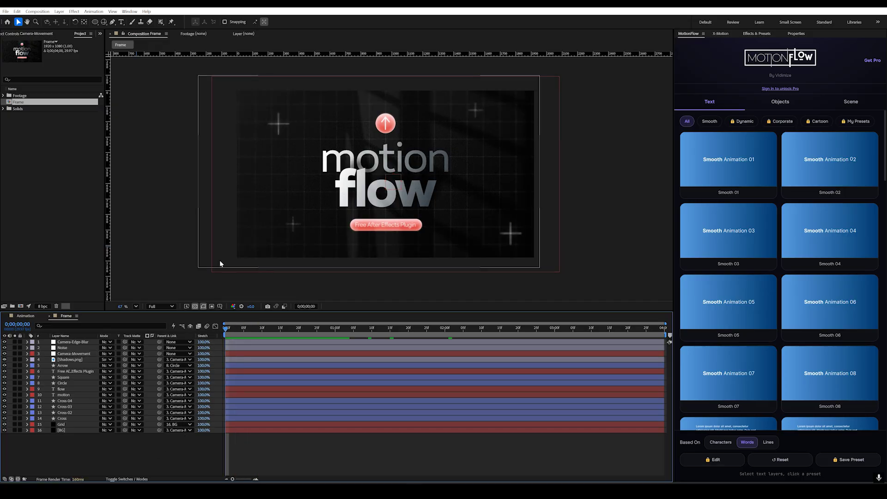
Apply the Smooth 04 text preset, based on characters, to the motion text layer and preview the animation.
click(66, 392)
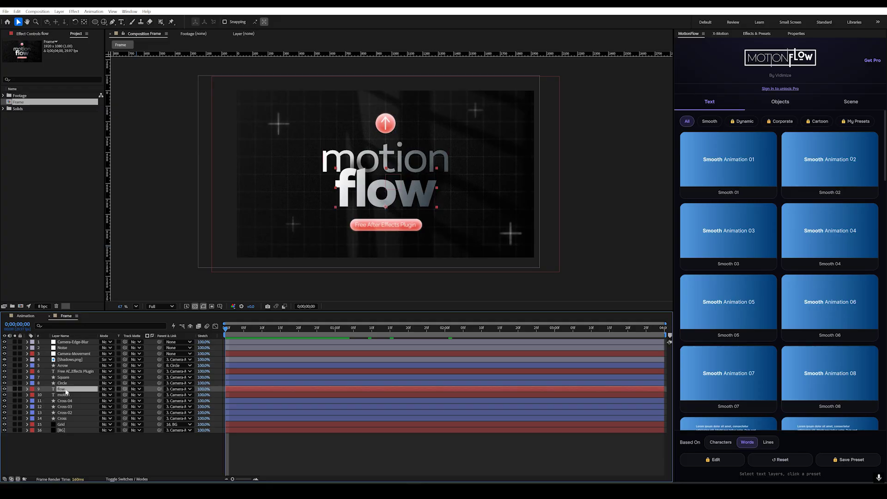
click(67, 396)
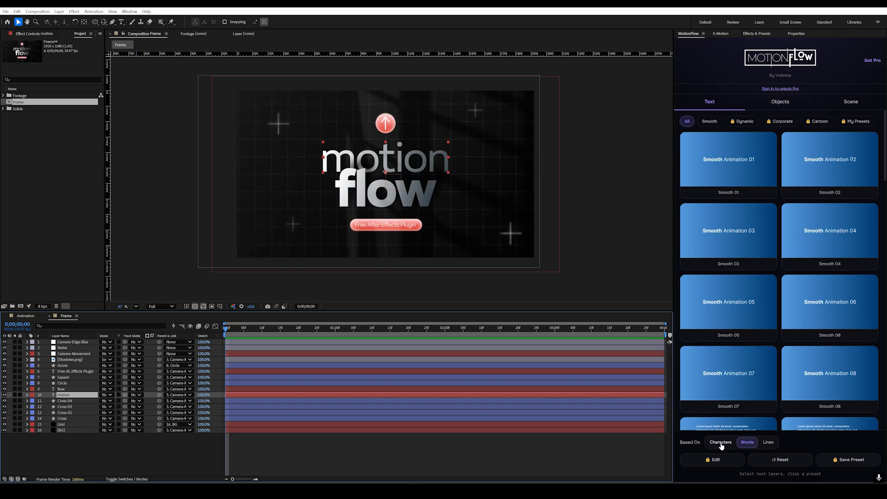
click(554, 425)
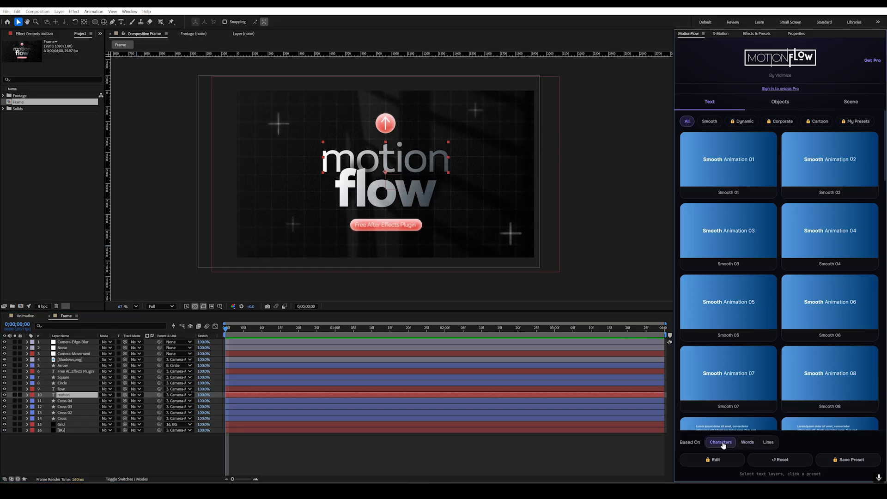
click(808, 242)
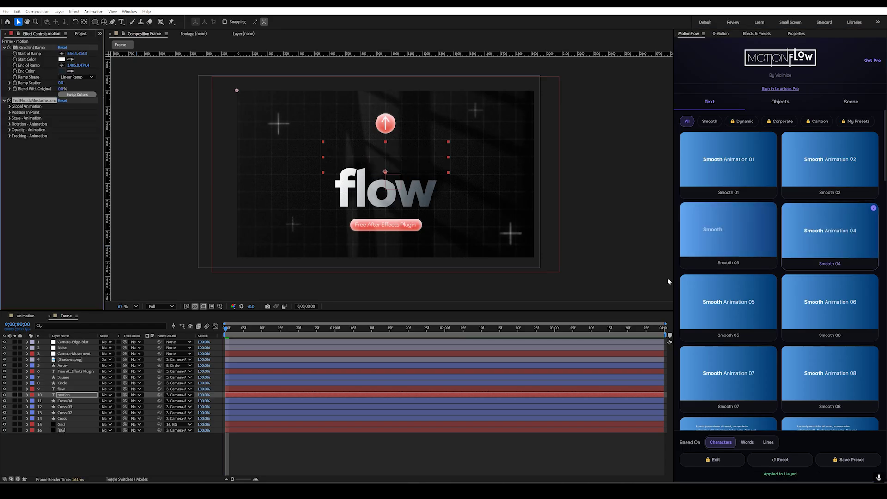
click(209, 442)
key(space)
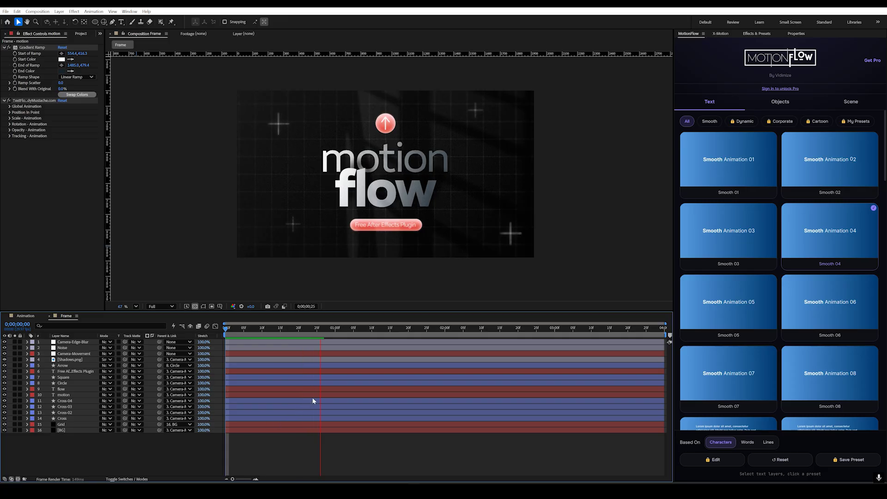
drag(331, 328, 325, 351)
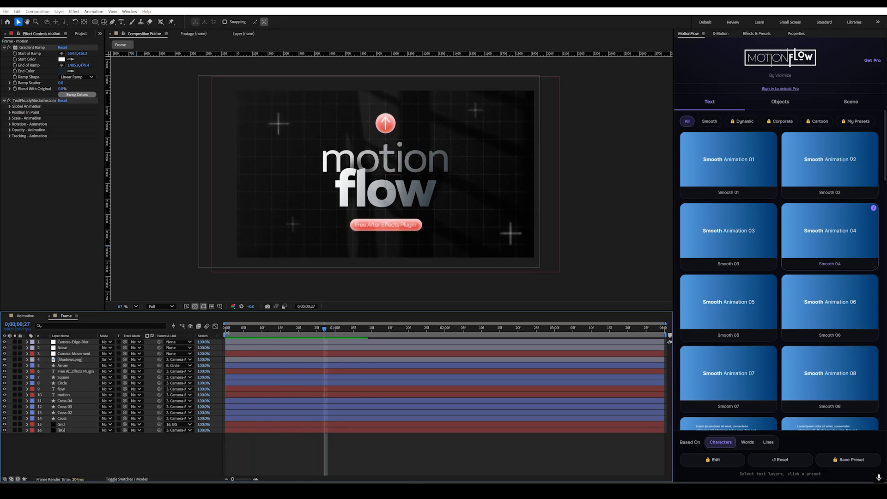
Apply the character-based Smooth 01 text preset to the flow text layer and scrub through the animation.
click(67, 389)
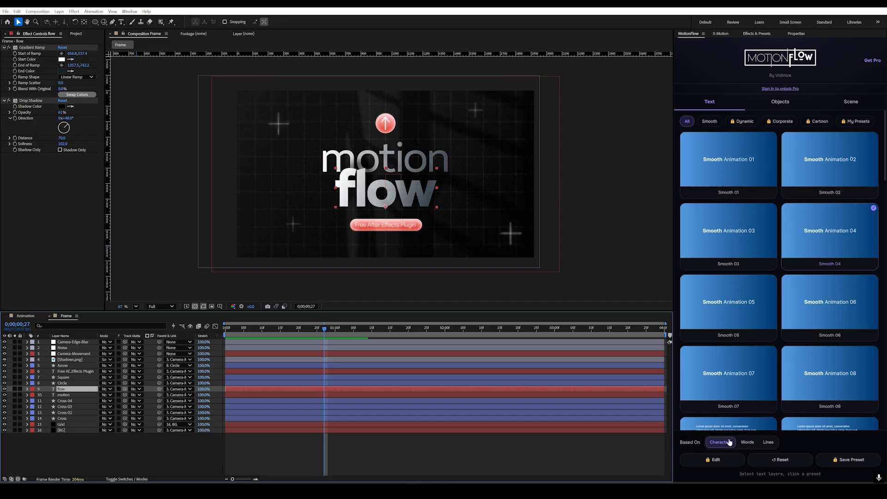
click(722, 166)
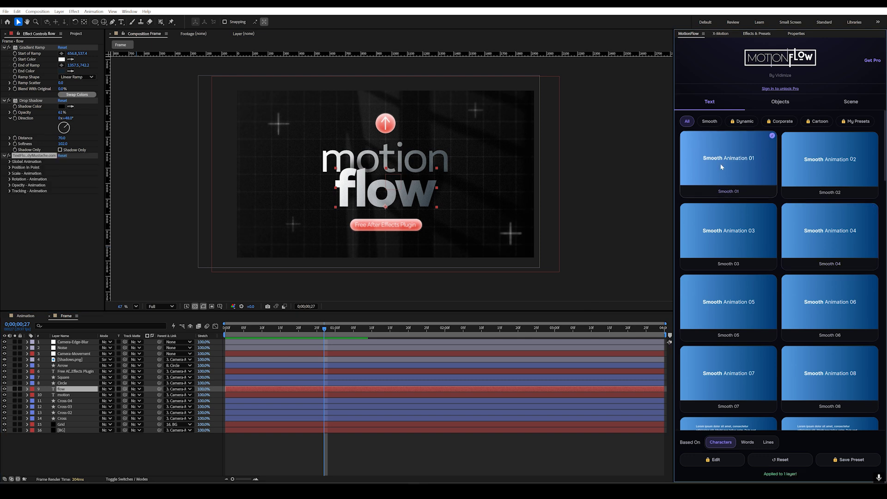
drag(270, 332, 353, 341)
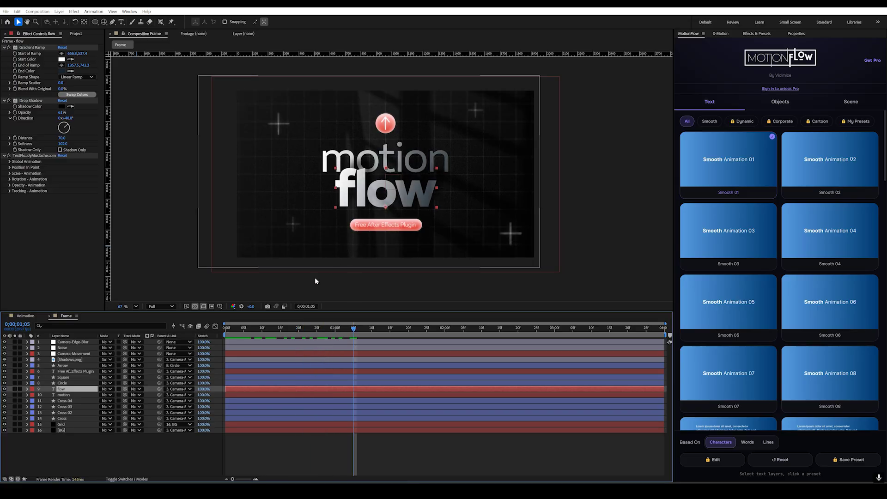
Trim the flow layer to start at about frame 5 and end at about 3 seconds 21 frames, then check the timing.
drag(234, 338, 248, 338)
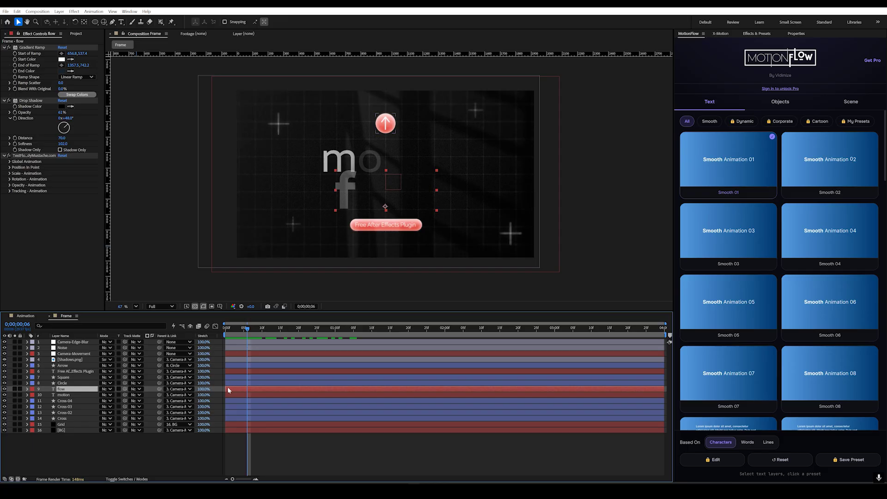
drag(227, 389, 243, 390)
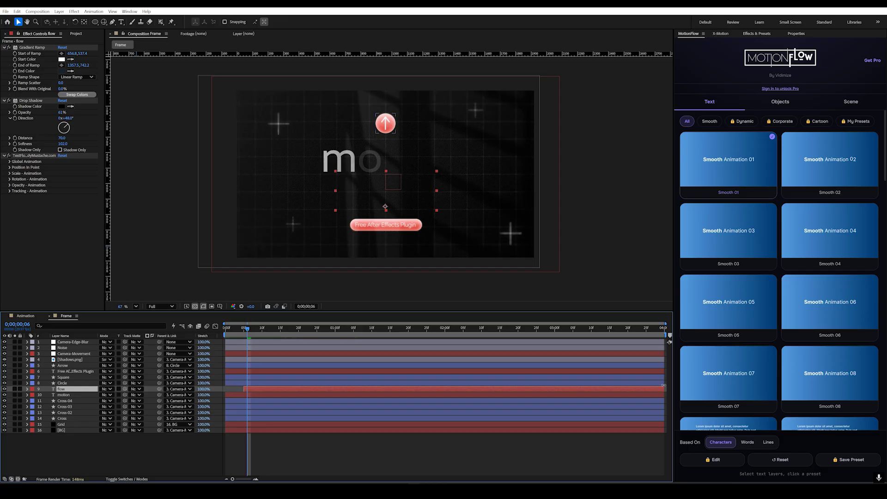
drag(662, 388, 632, 390)
drag(240, 334, 445, 348)
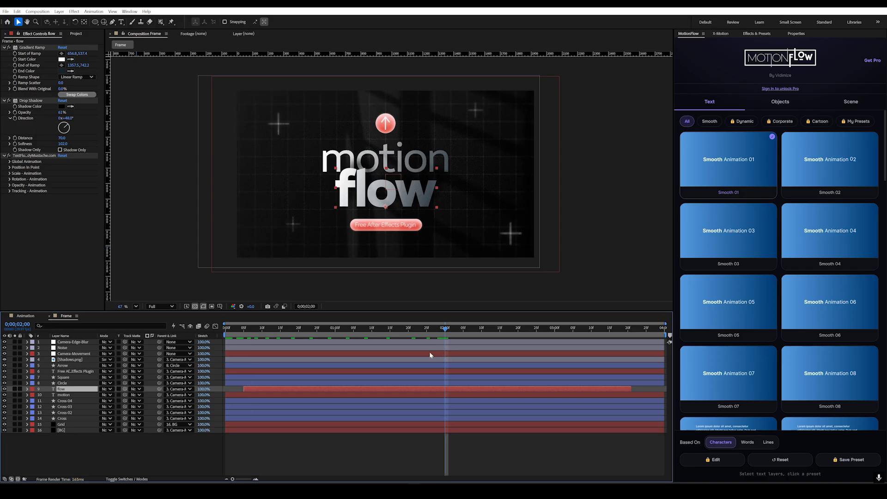
drag(240, 334, 255, 341)
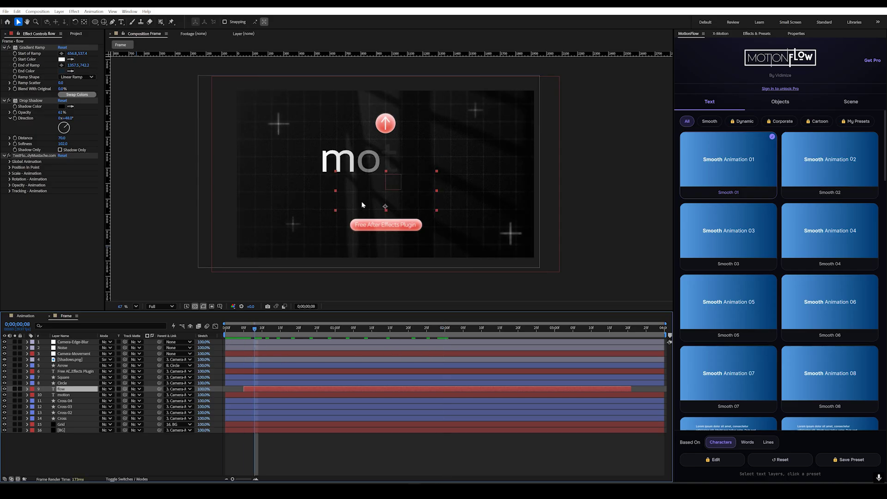
Trim the Free After Effects Plugin text layer to start at about frame 9 and end at about 3 seconds 18 frames.
click(84, 371)
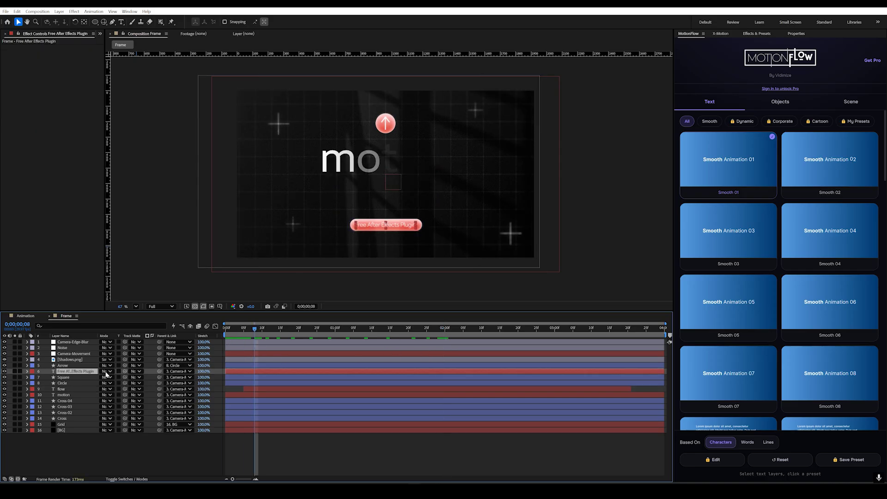
drag(224, 372, 256, 372)
drag(664, 371, 626, 373)
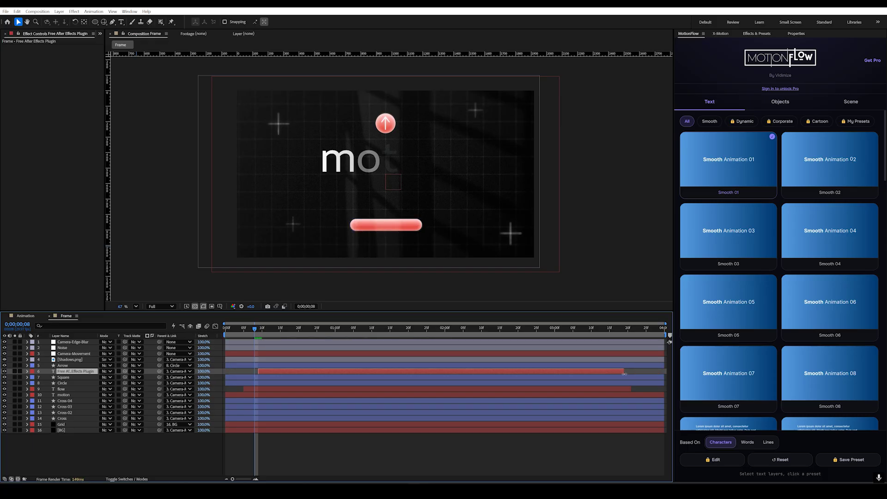
Apply the Smooth 07 text preset, based on words, to the Free After Effects Plugin layer and scrub through the result.
drag(270, 332, 284, 335)
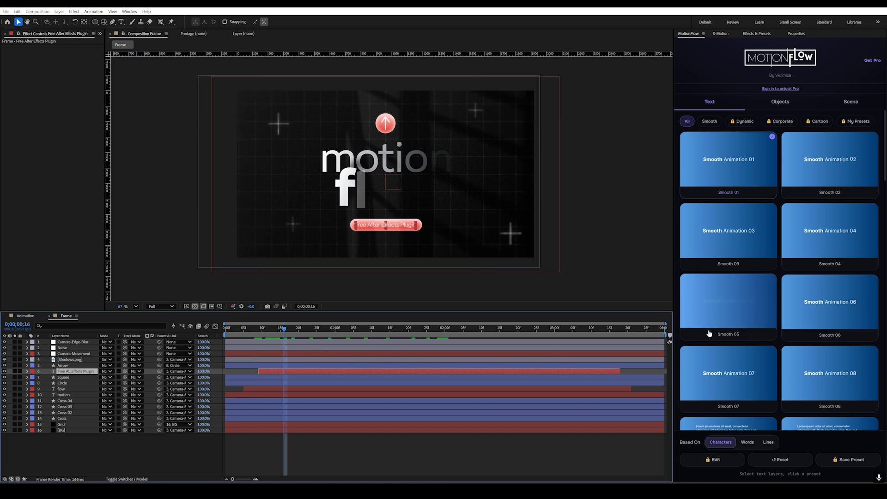
click(746, 441)
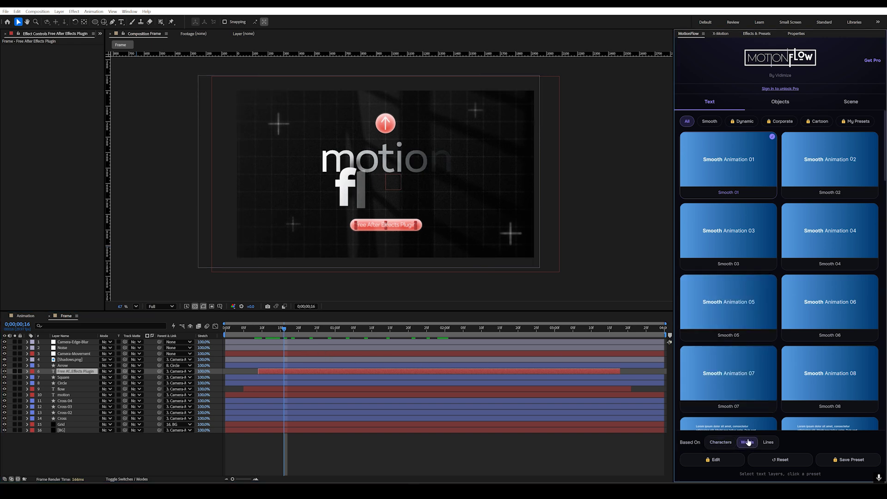
click(738, 377)
mouse_move(280, 335)
mouse_down()
mouse_move(259, 335)
mouse_move(499, 355)
mouse_move(225, 360)
mouse_up()
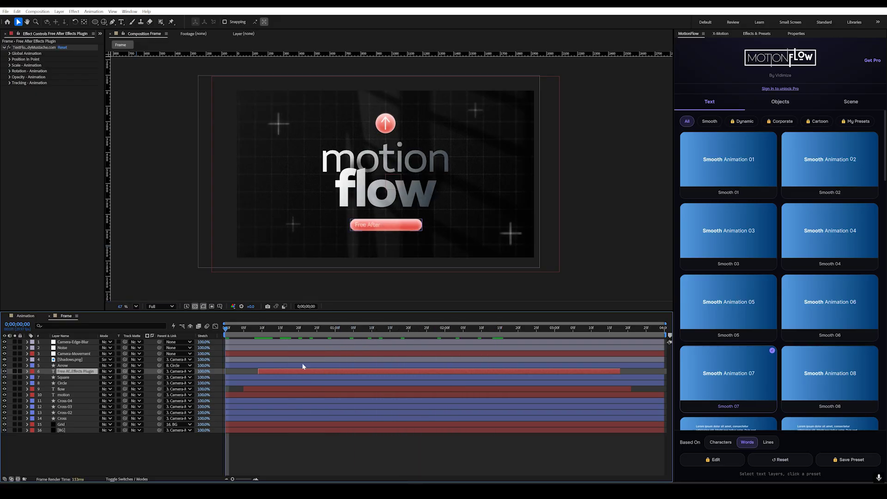
drag(251, 334, 262, 335)
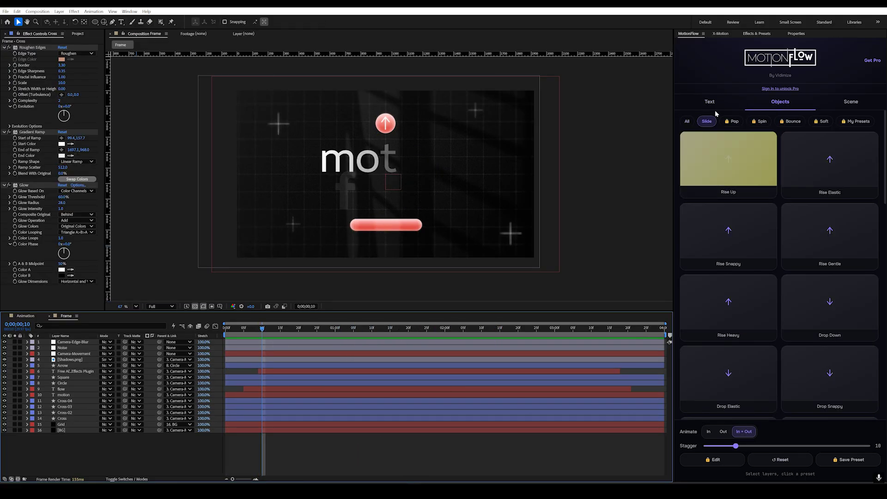
click(709, 101)
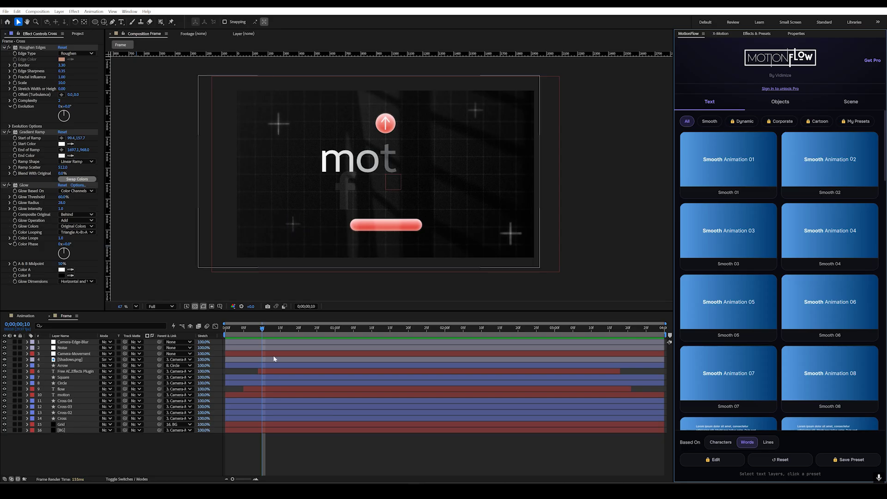
click(265, 332)
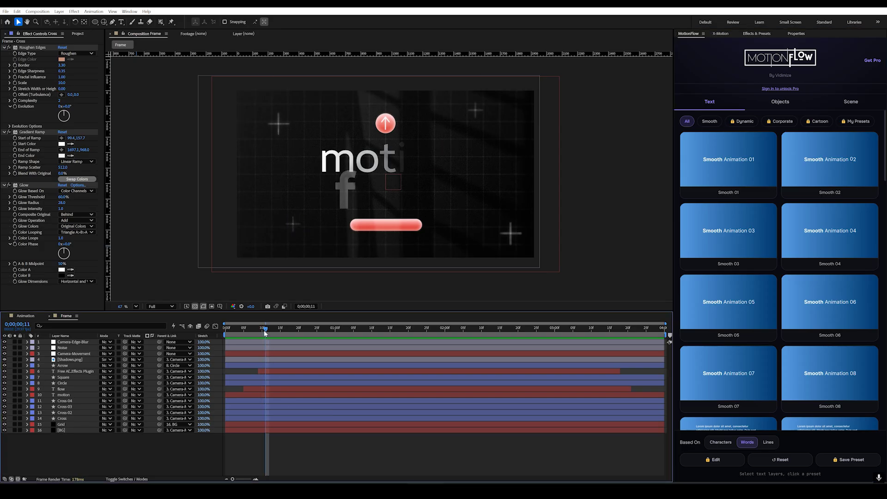
click(262, 329)
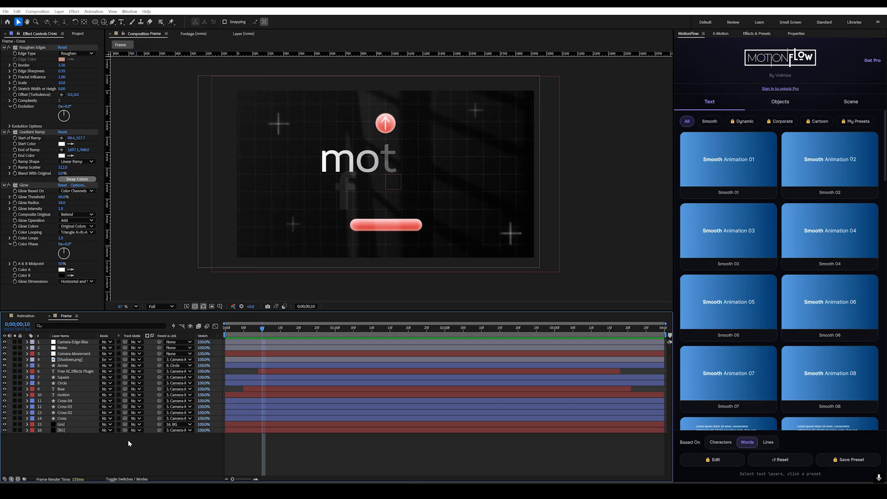
click(65, 413)
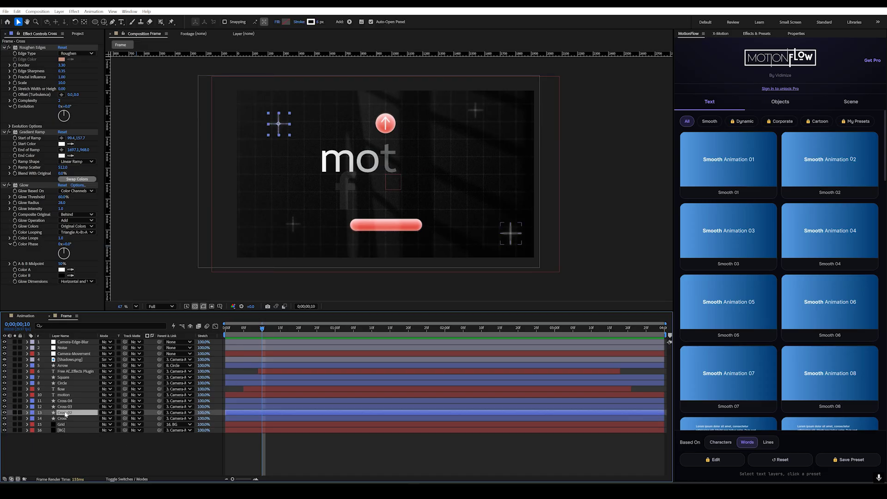
click(65, 406)
click(66, 401)
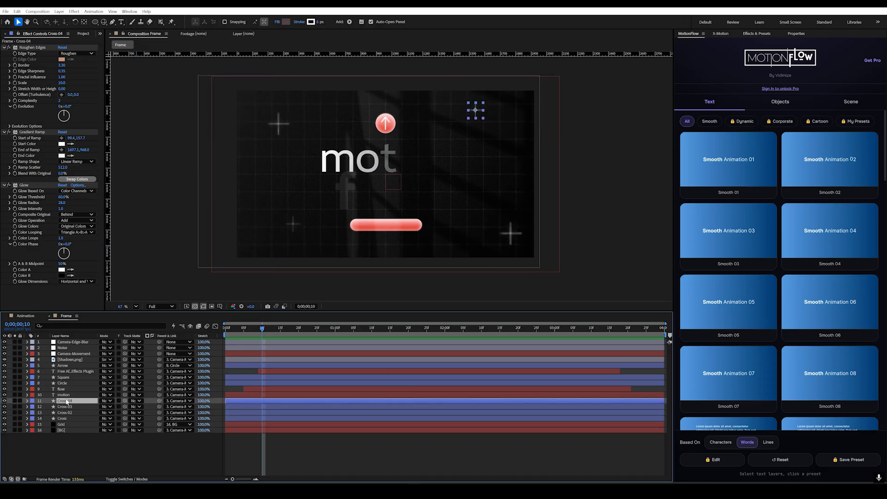
click(90, 451)
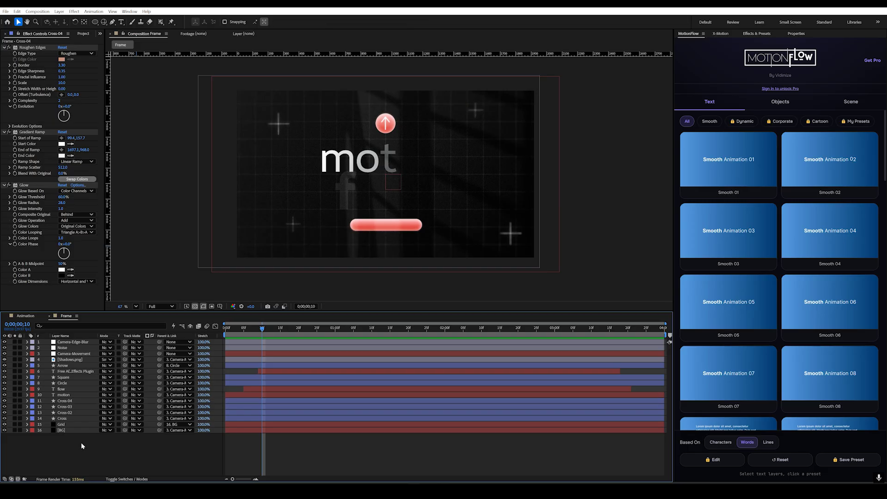
Apply the Right Snappy object preset to the Cross layer for both in and out animation, and preview it.
click(70, 419)
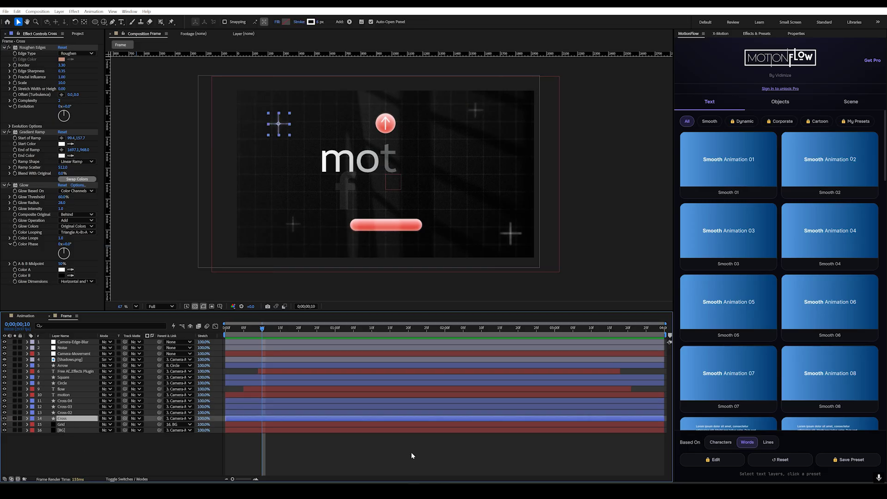
click(780, 102)
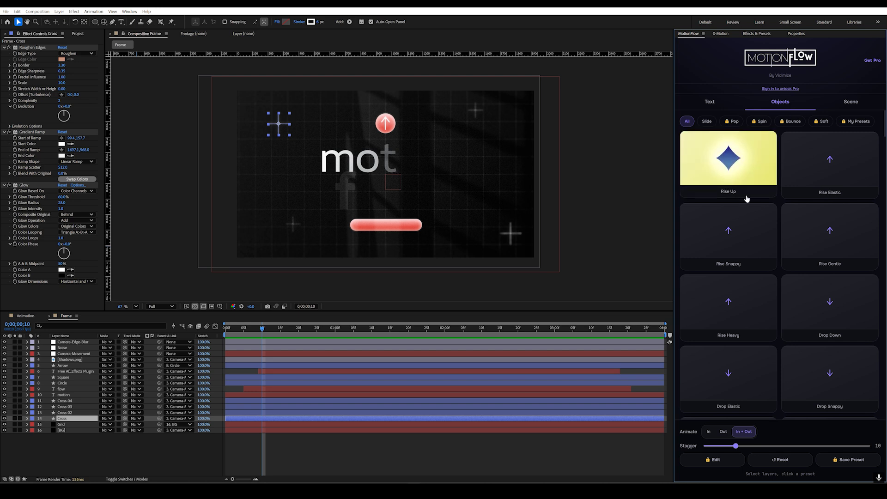
scroll(795, 272, down, 3)
scroll(796, 276, down, 7)
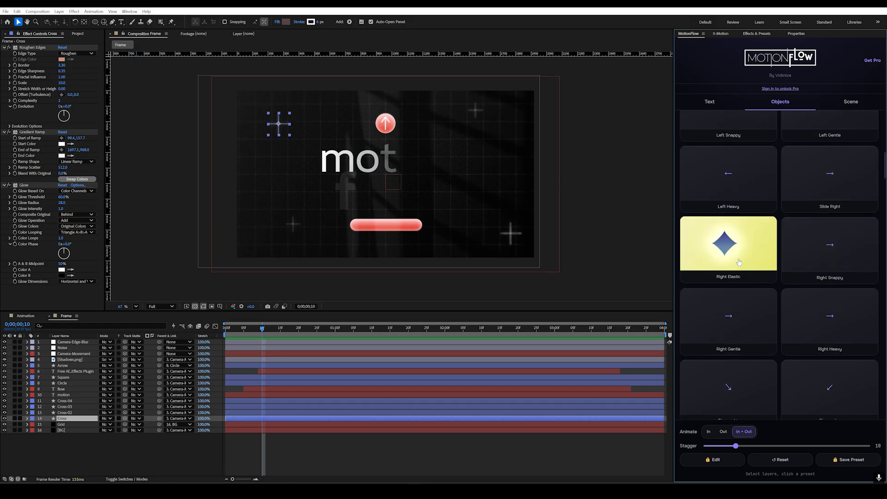
click(808, 252)
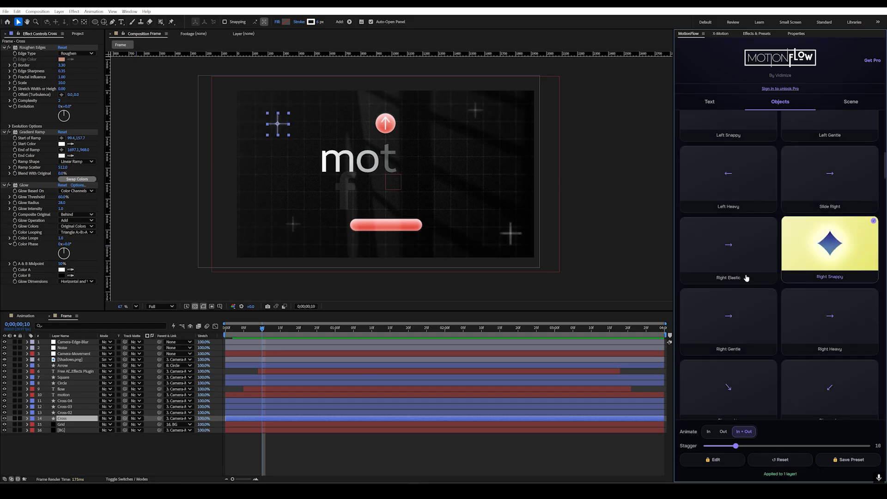
key(space)
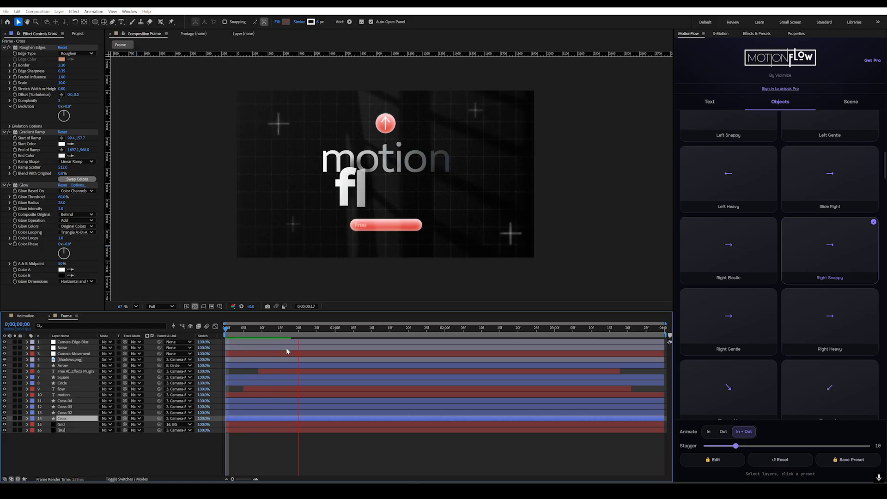
key(space)
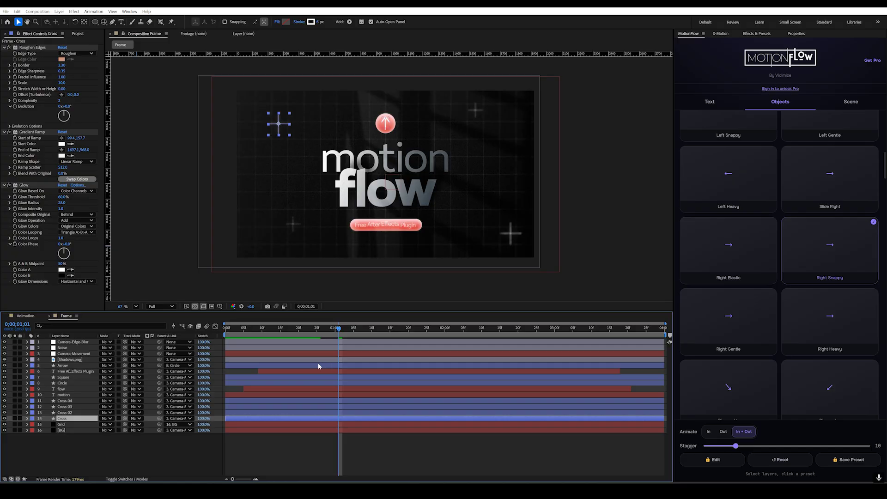
Apply the Left Snappy object preset to the Cross-02 layer for both in and out animation.
click(67, 412)
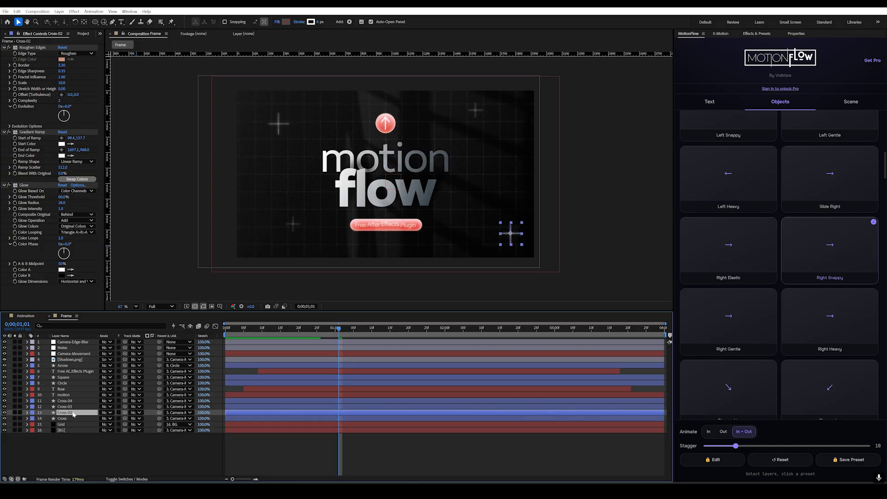
scroll(720, 186, up, 2)
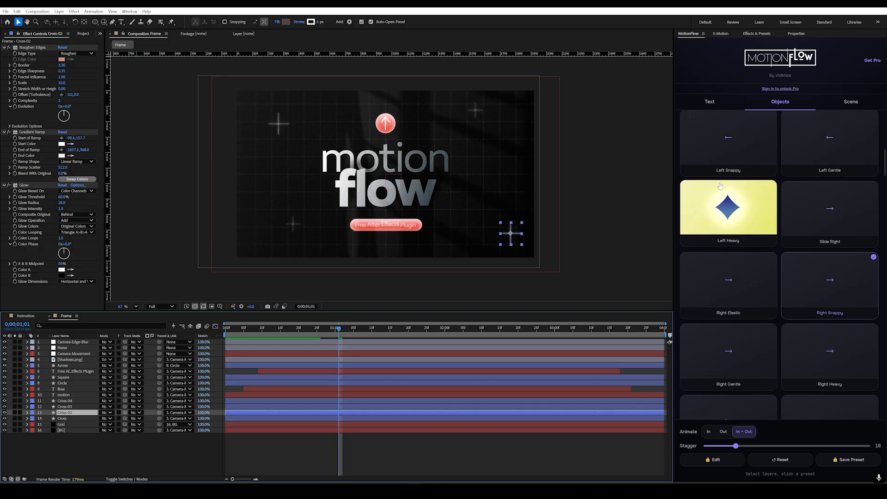
click(720, 186)
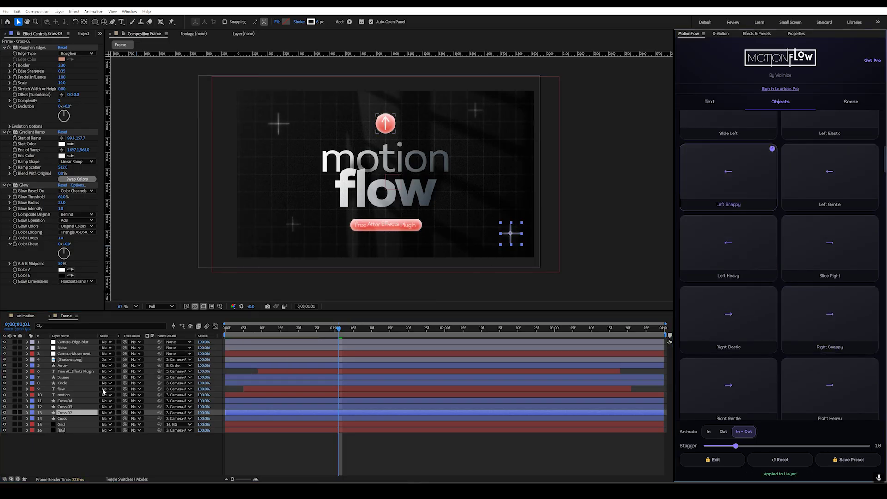
Apply the Rise Snappy object preset to the Cross-03 layer for both in and out animation.
click(64, 407)
scroll(764, 277, up, 8)
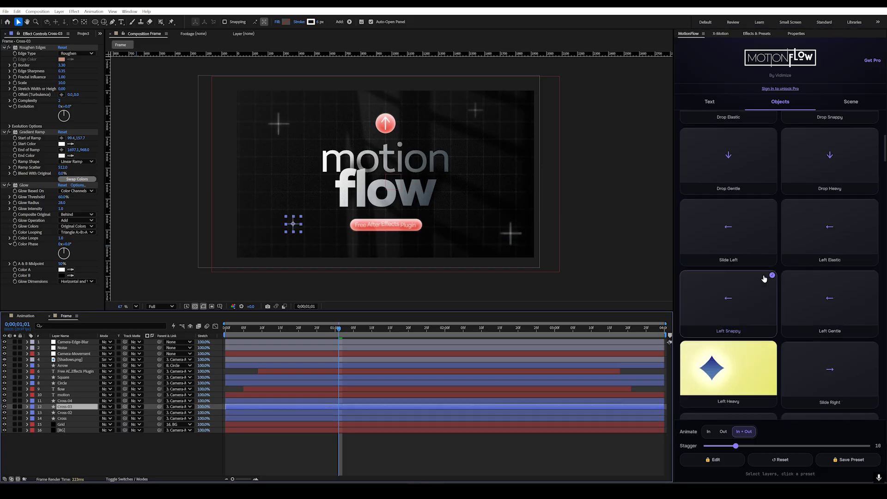
scroll(764, 278, up, 2)
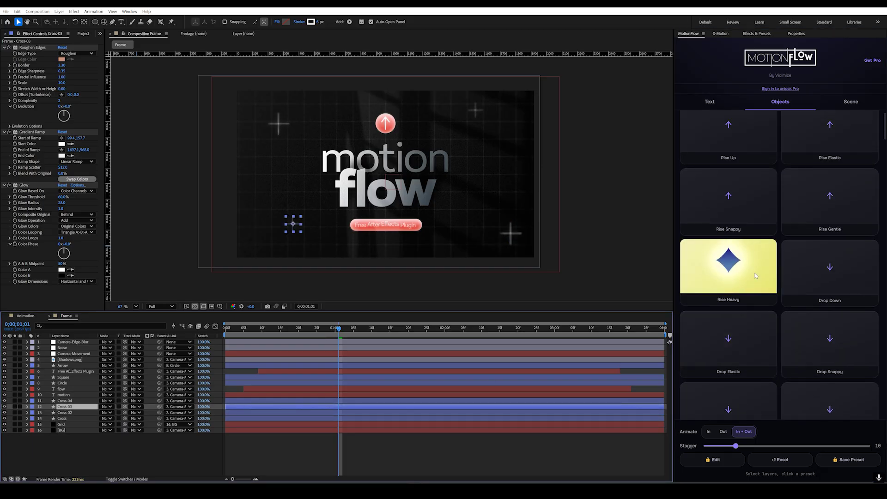
click(744, 219)
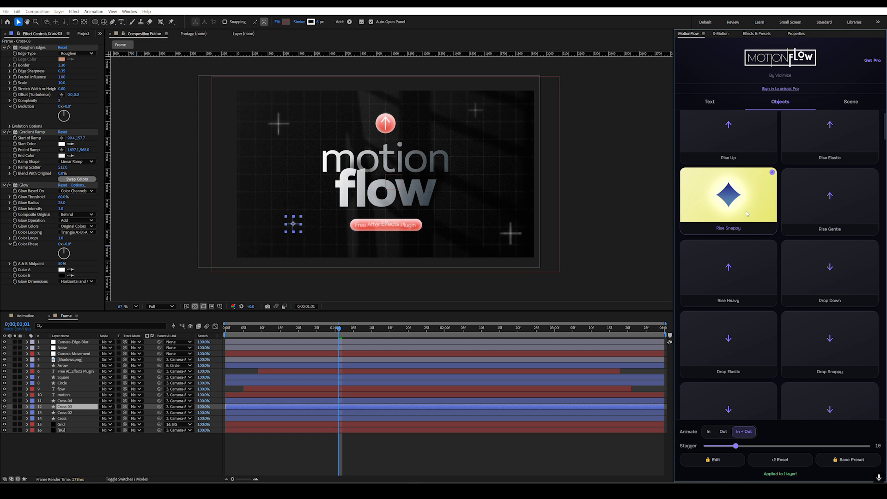
Apply the Rise Gentle object preset to the Cross-02 layer for both in and out animation.
click(70, 402)
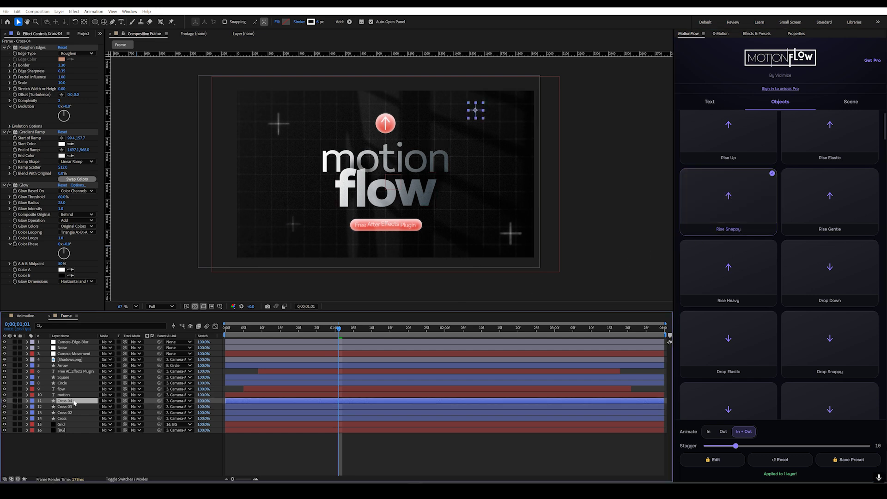
click(69, 419)
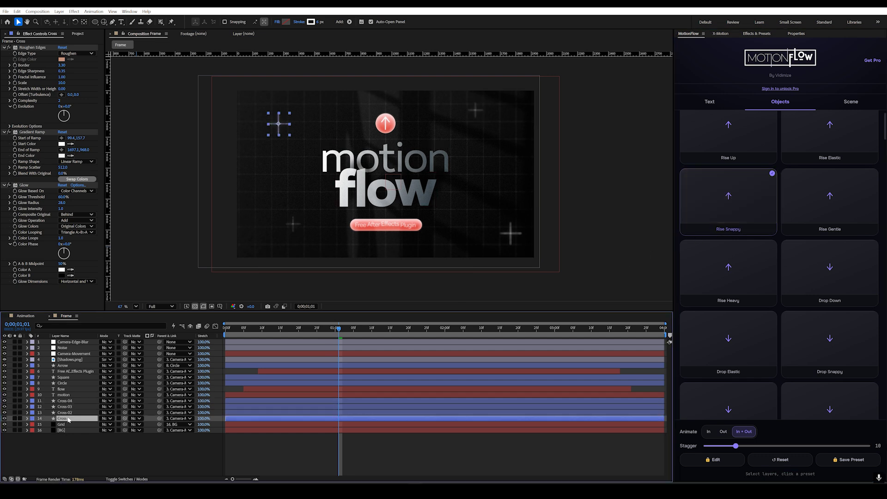
click(65, 412)
mouse_move(855, 207)
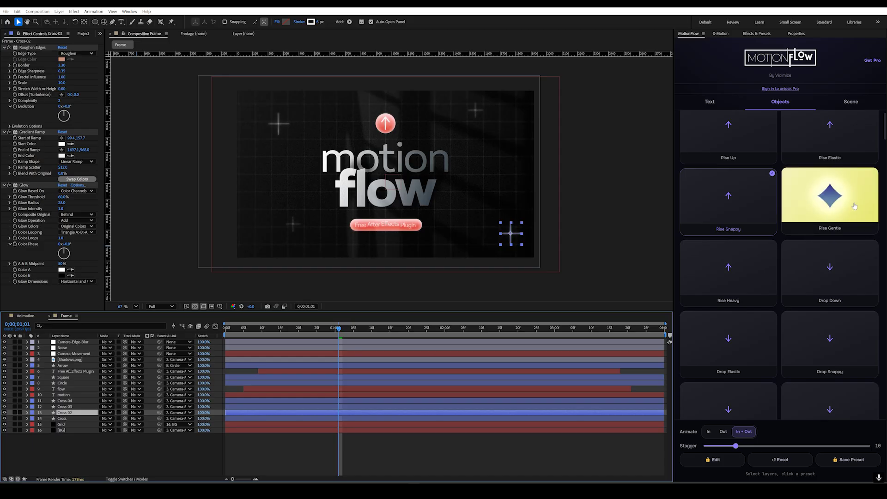
click(853, 202)
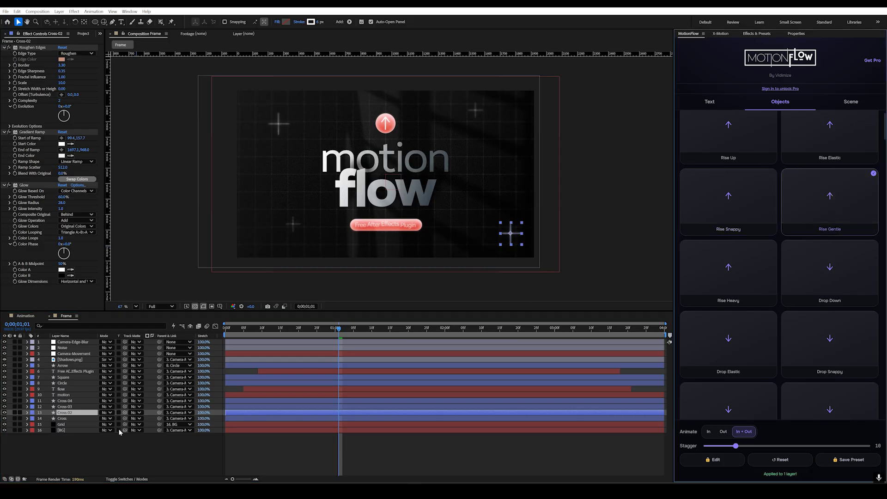
Trim Cross-02 to about frame 3 through 3 s 26 f, Cross-03 to frame 5 through 3 s 24 f, and Cross-04 to frame 1 through 3 s 28 f.
drag(223, 413, 235, 414)
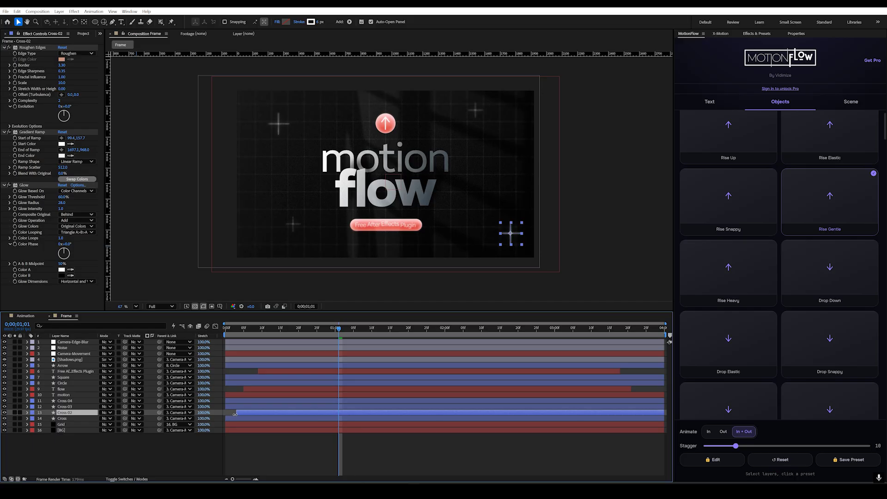
drag(666, 411, 653, 412)
drag(226, 406, 241, 407)
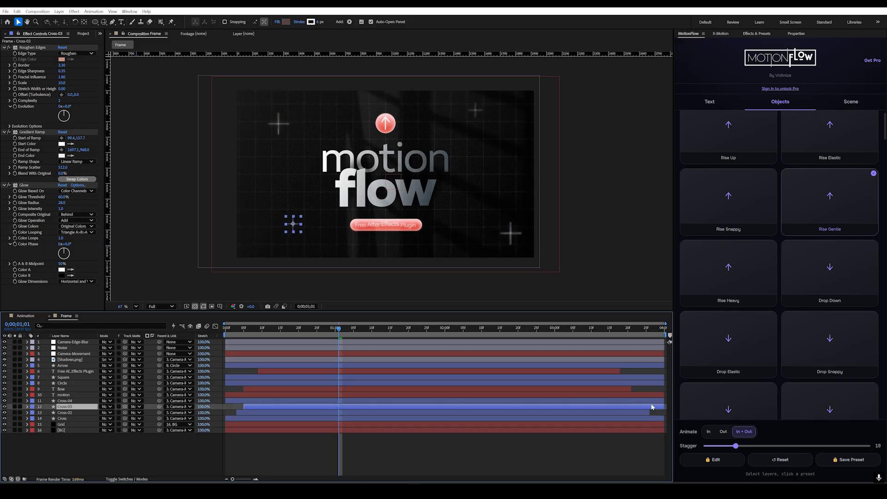
drag(663, 405, 642, 406)
drag(226, 400, 232, 400)
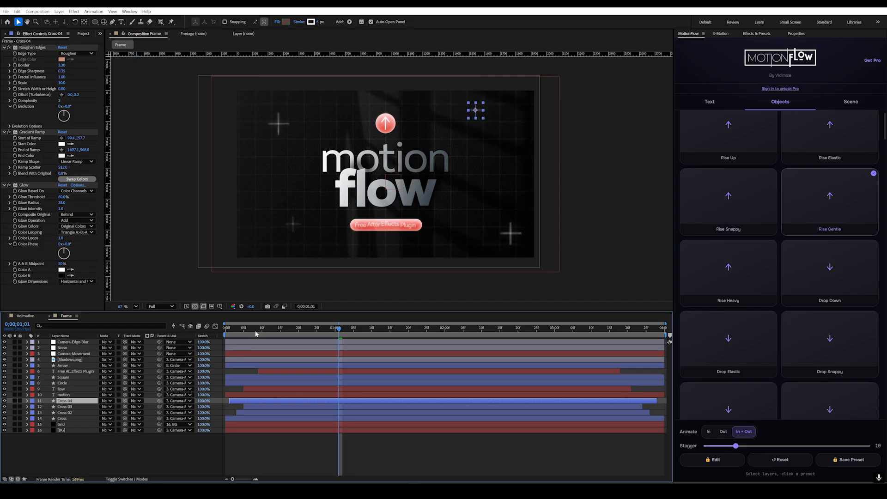
Preview the composition from the beginning and scrub to 1 second 11 frames to check the staggered timing.
key(Home)
key(space)
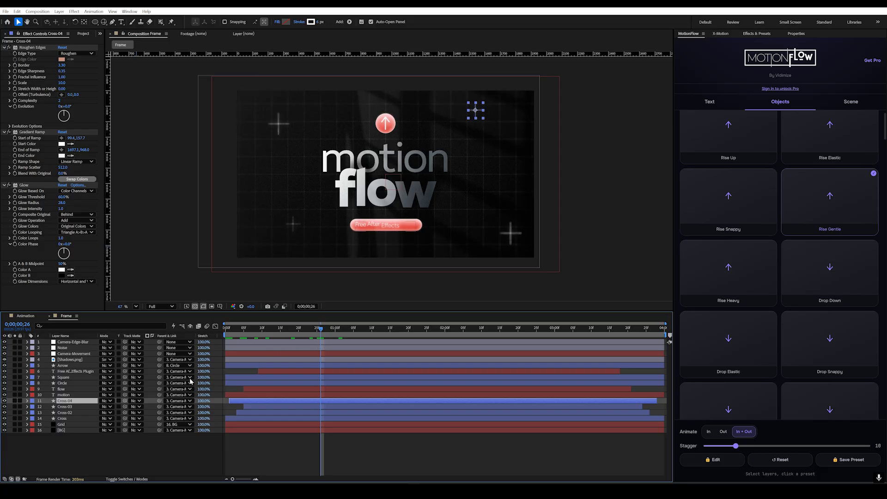
click(65, 377)
key(space)
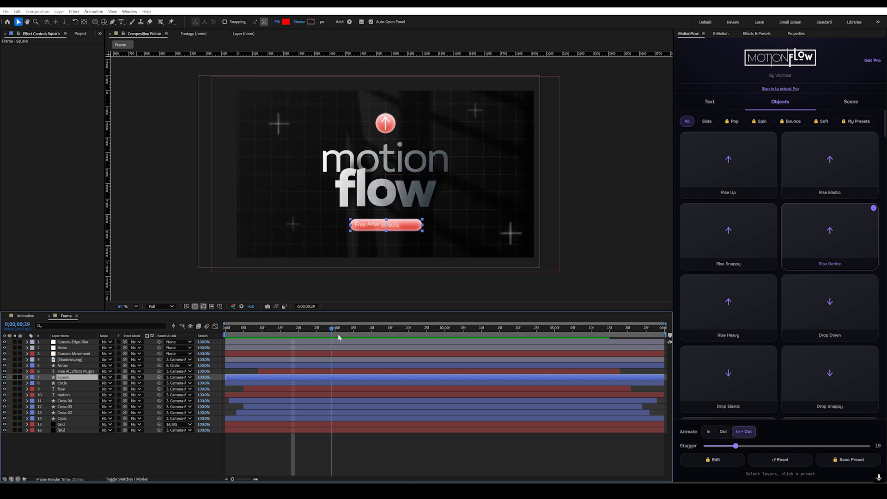
click(398, 437)
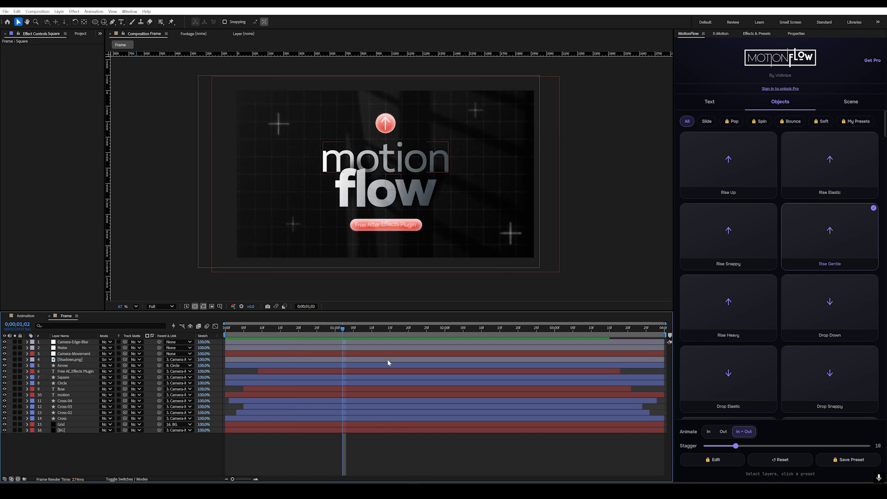
drag(353, 326, 376, 328)
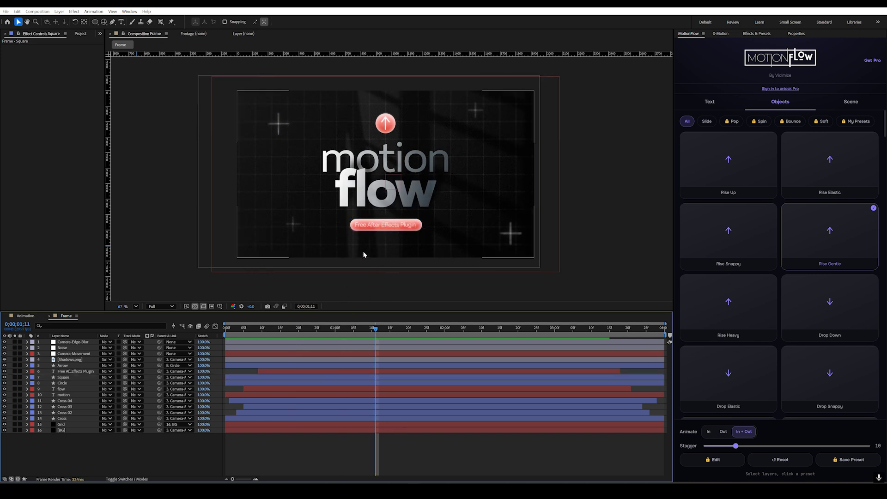
Keyframe the Square layer's Rectangle Path Size at frame 0 and at frame 20.
key(Home)
click(66, 379)
key(u)
key(u)
click(57, 401)
key(space)
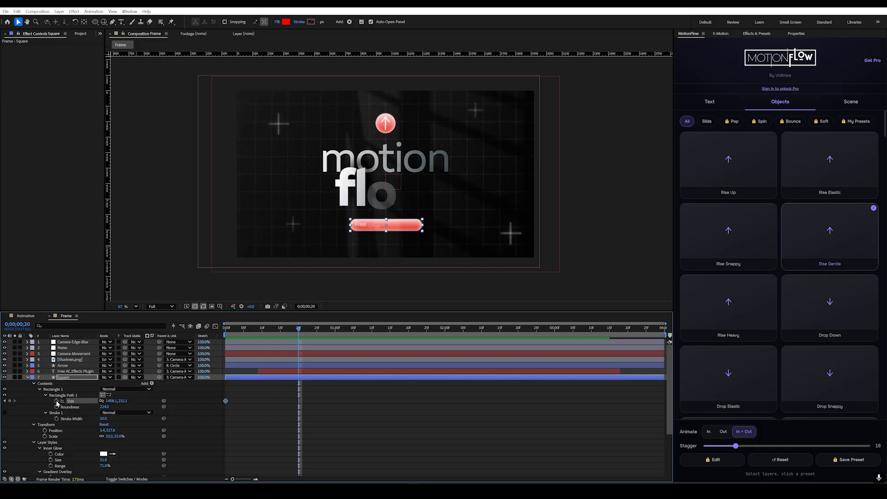
click(10, 401)
Set the Square layer's rectangle width to 0 at frame 0.
key(Home)
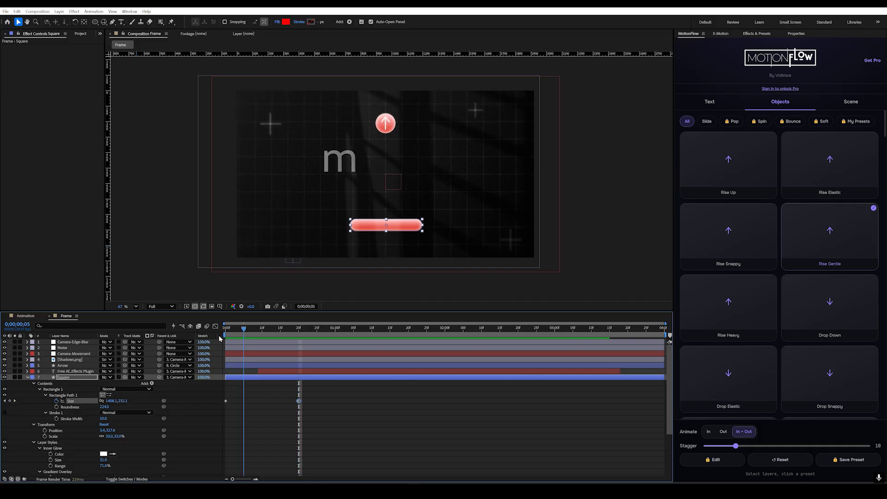
click(110, 401)
text(0)
key(Return)
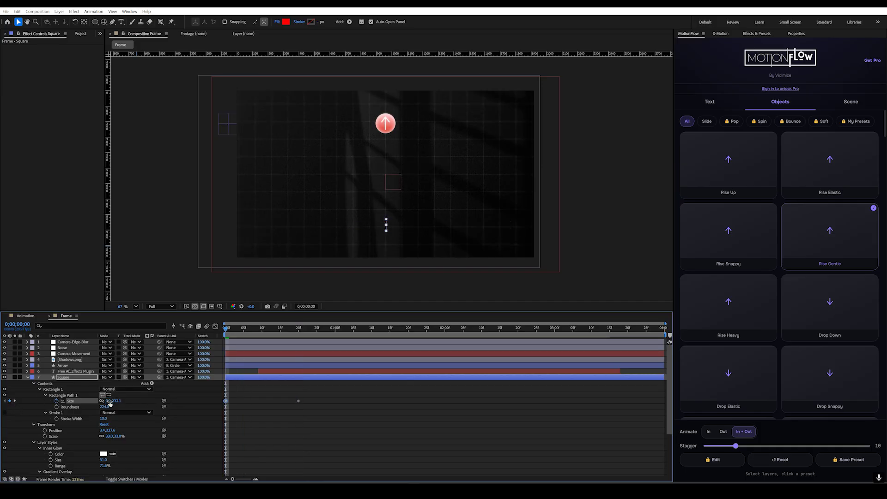
Ease both Square size keyframes, shape their speed curve to peak early, and play back the result.
drag(309, 398, 221, 404)
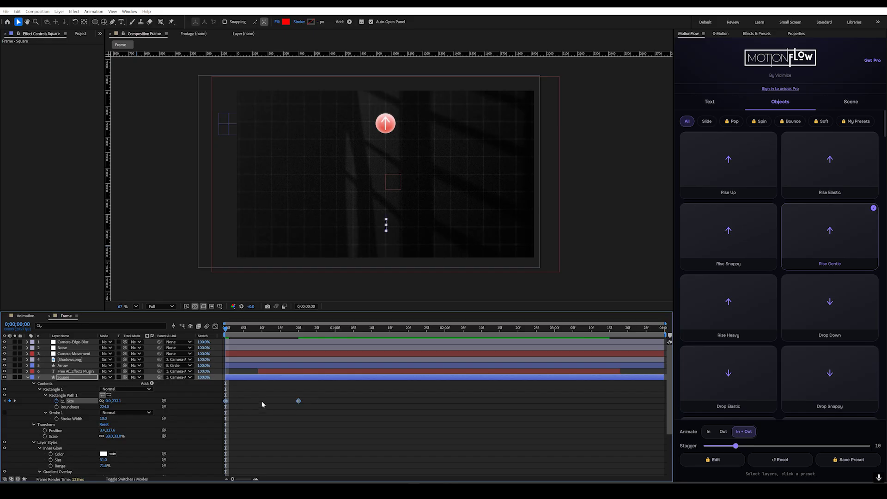
click(215, 326)
drag(308, 444, 223, 465)
drag(286, 456, 245, 457)
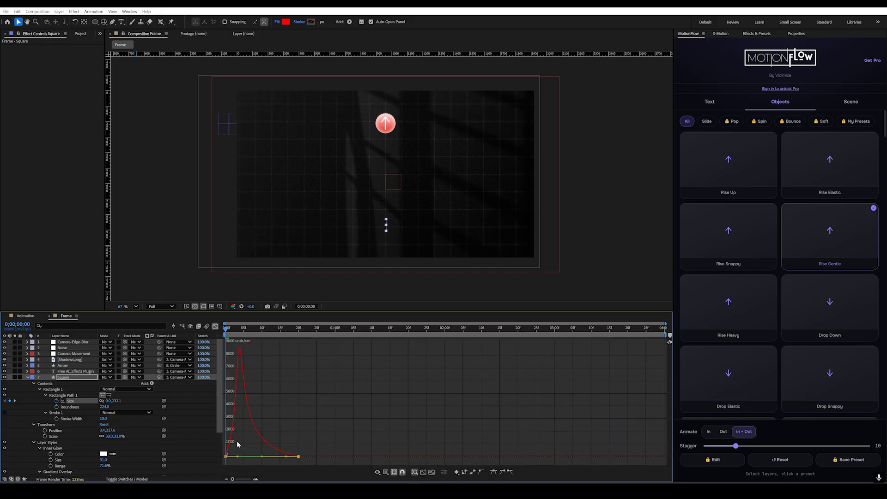
click(215, 326)
key(space)
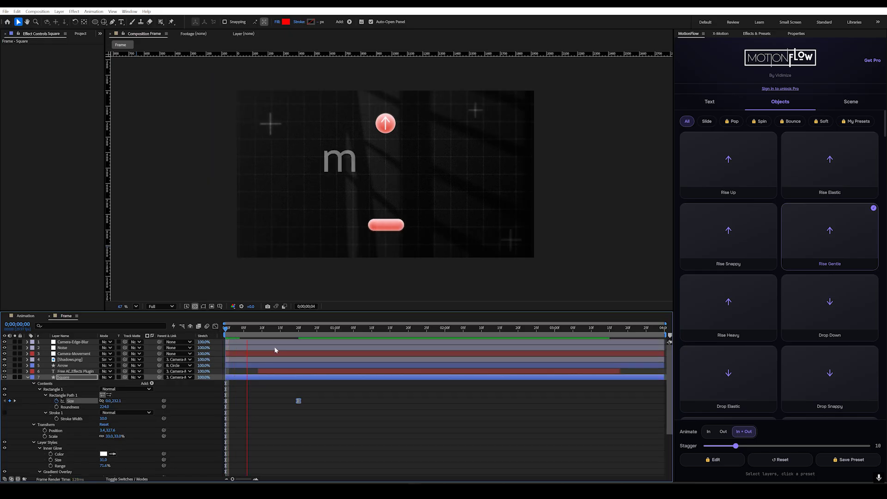
Copy the Square's size keyframes to the end of the composition, time-reverse the copies, and collapse the layer properties.
click(303, 401)
drag(304, 401, 221, 405)
key(ctrl+c)
drag(532, 331, 562, 333)
key(ctrl+v)
drag(635, 401, 661, 402)
right_click(662, 401)
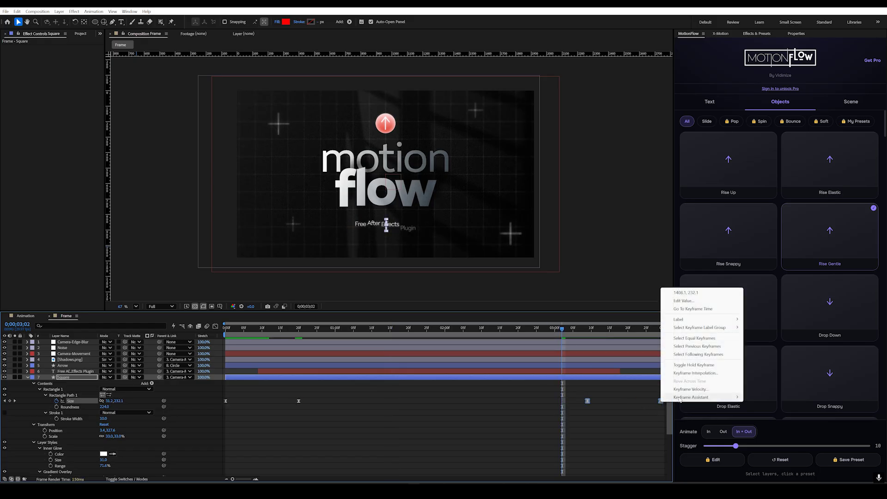
mouse_move(712, 397)
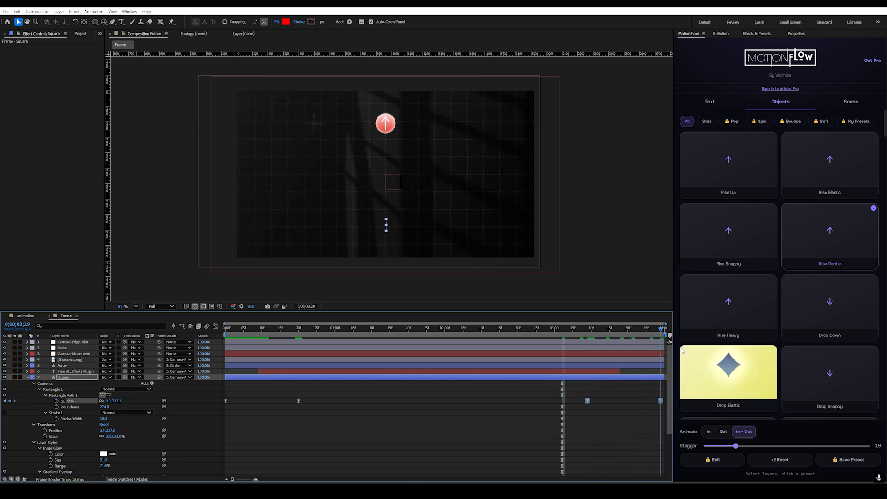
drag(237, 383, 376, 386)
key(ctrl+a)
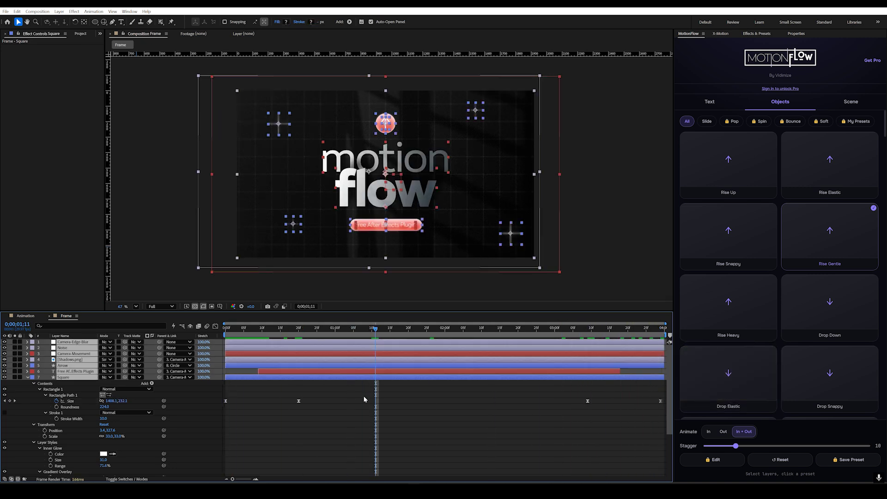
key(u)
Apply the Drop Snappy object preset to the Circle layer for both in and out animation, and deselect it.
click(73, 383)
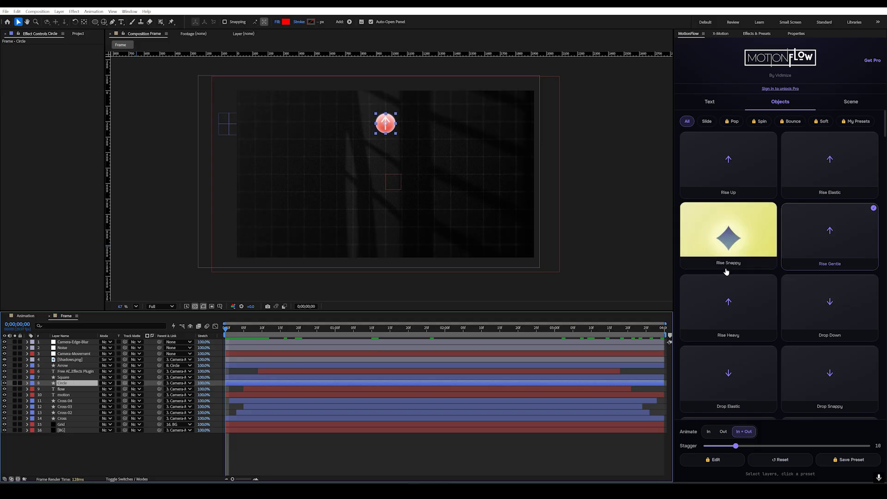
scroll(727, 271, down, 3)
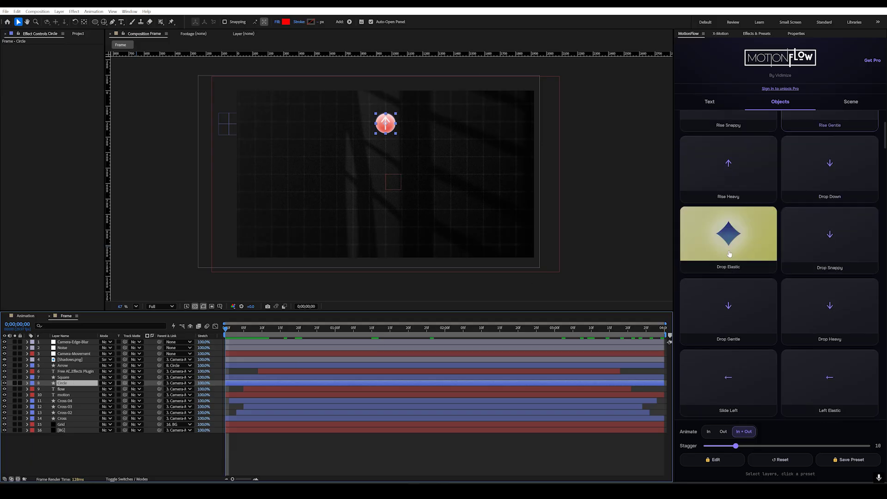
click(810, 246)
click(154, 462)
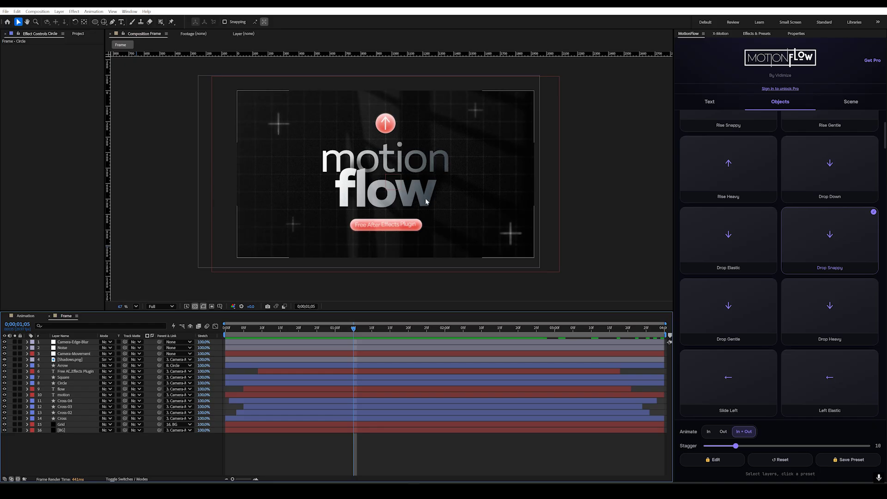
Open MotionFlow's Scene animation page and sign in to unlock the Pro features.
click(849, 102)
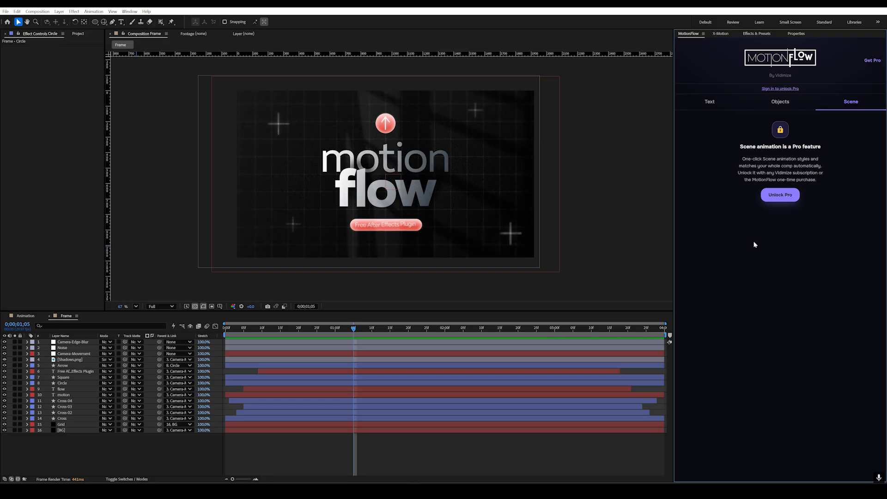
click(781, 91)
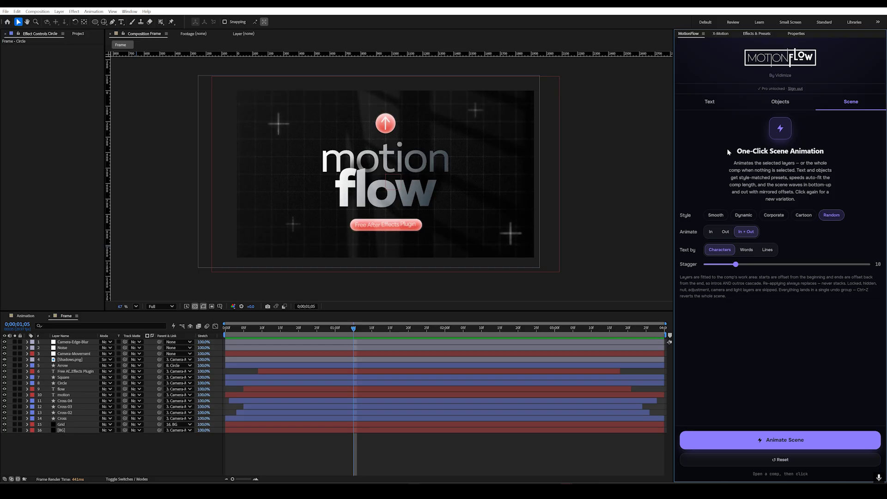
Reset MotionFlow on all sixteen layers and extend every layer's in and out points to the full composition length.
drag(141, 460, 37, 338)
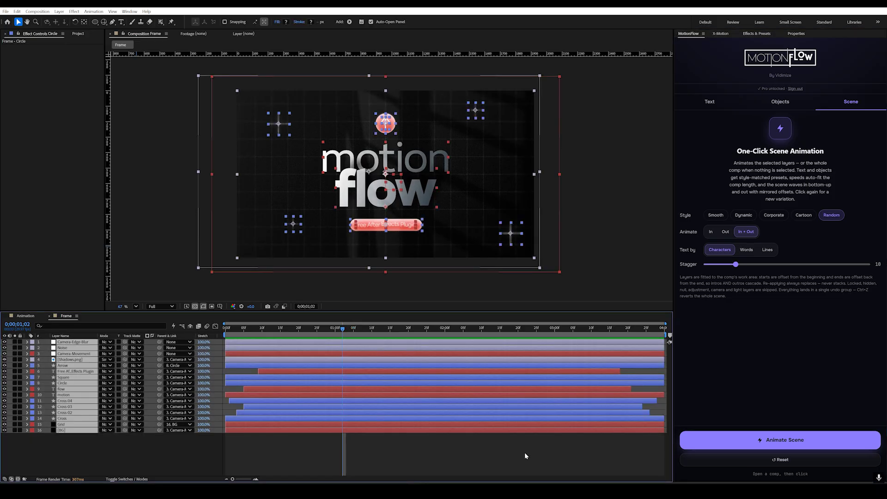
click(781, 459)
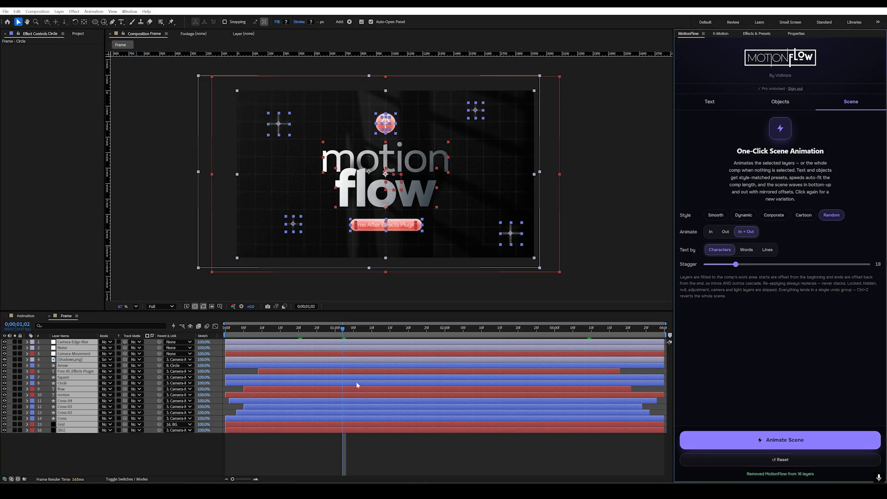
drag(342, 334, 224, 334)
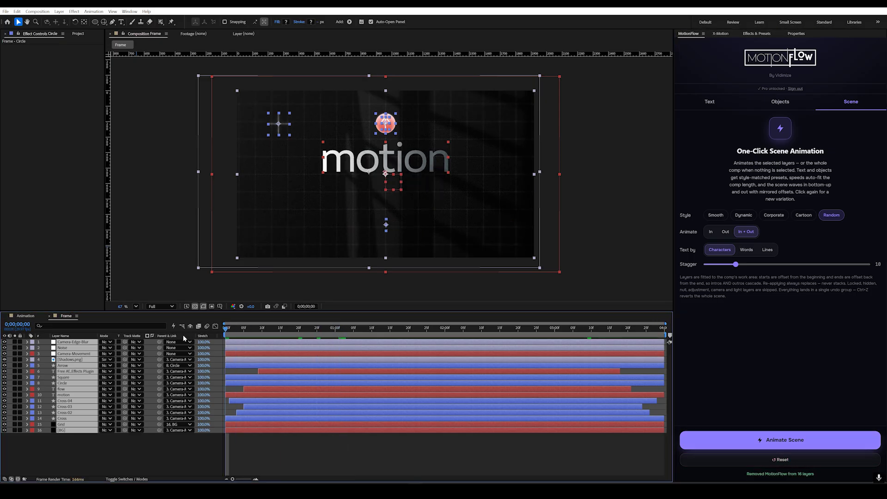
drag(637, 332, 675, 337)
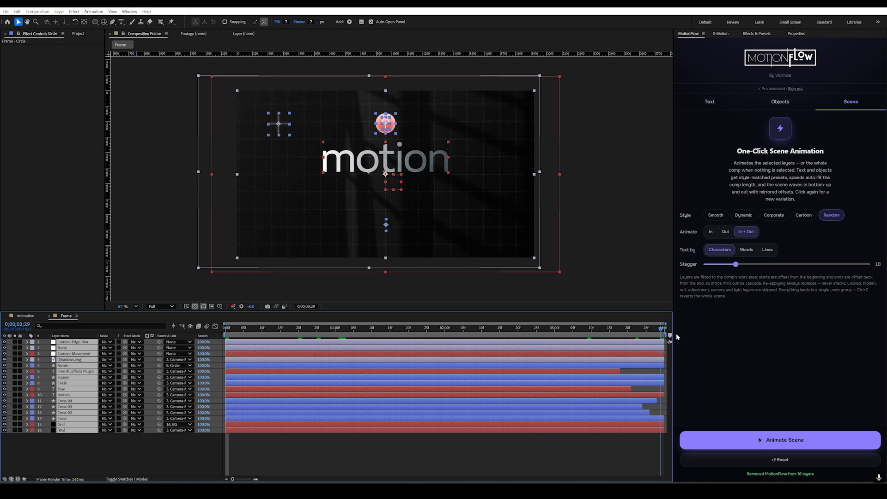
click(382, 410)
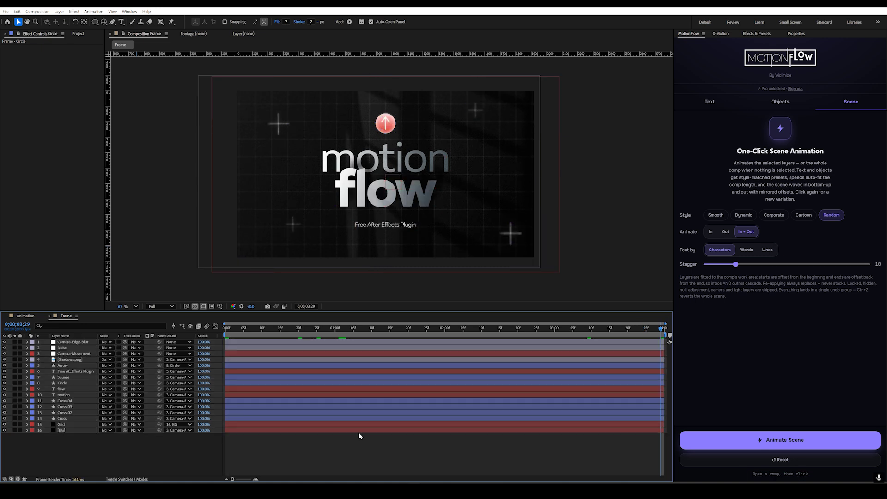
Animate the four Cross layers plus motion and flow with the Dynamic scene style, in and out, and play back the result.
click(68, 418)
shift+click(70, 401)
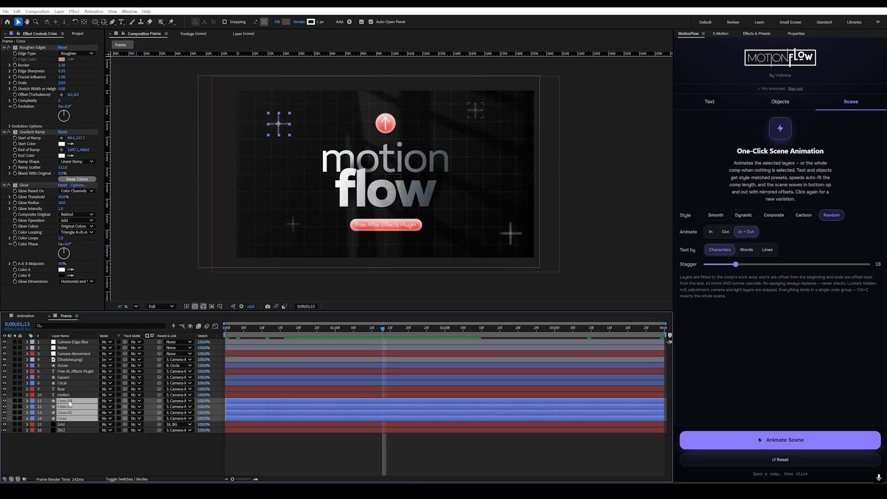
shift+click(63, 395)
shift+click(62, 389)
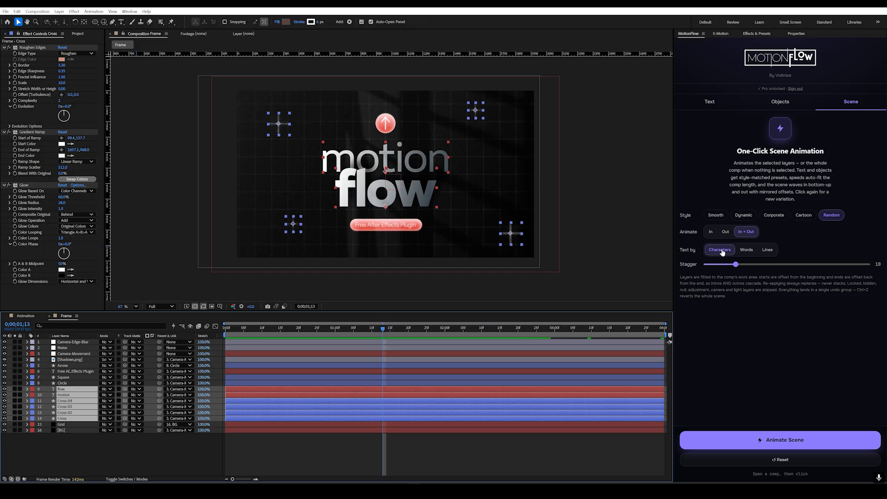
click(742, 219)
click(751, 441)
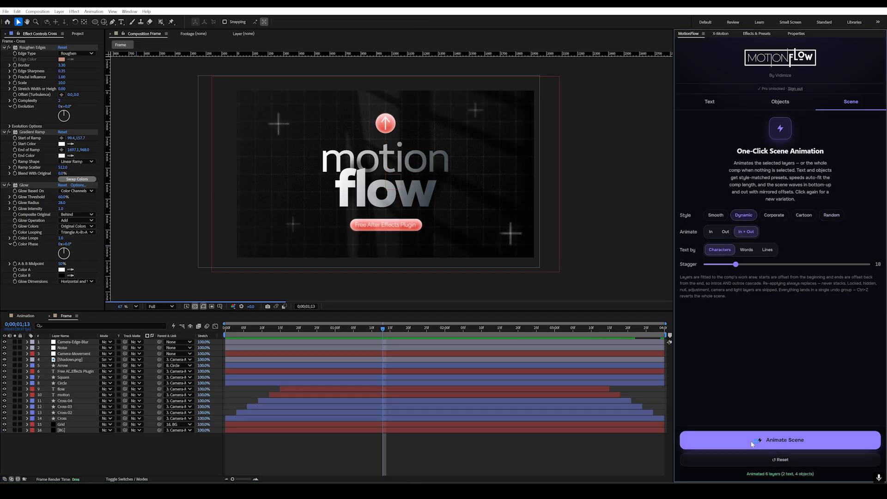
key(Home)
key(space)
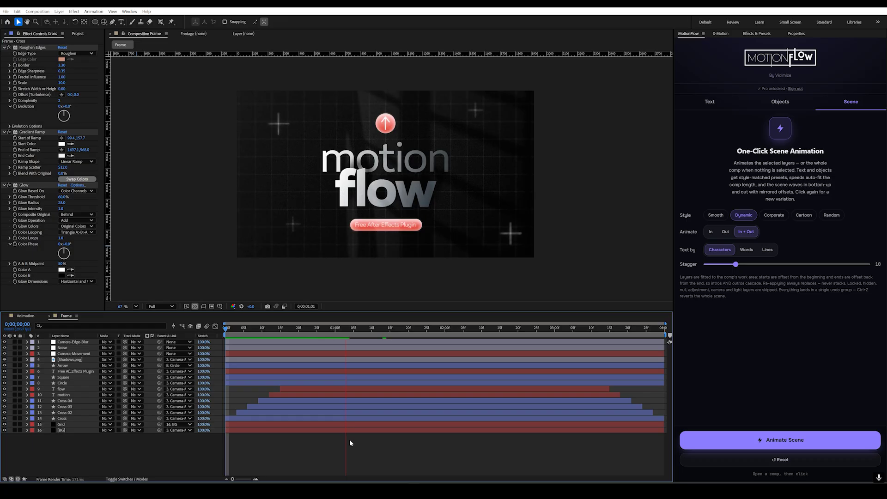
Extend the flow and motion layers to start about 9 frames earlier and end about 11 frames later.
click(290, 388)
shift+click(278, 396)
drag(268, 396, 235, 398)
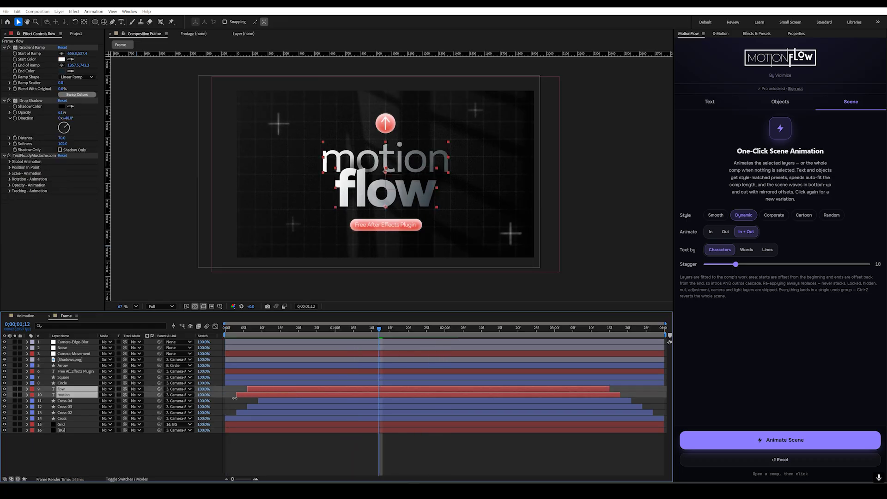
drag(622, 393, 657, 396)
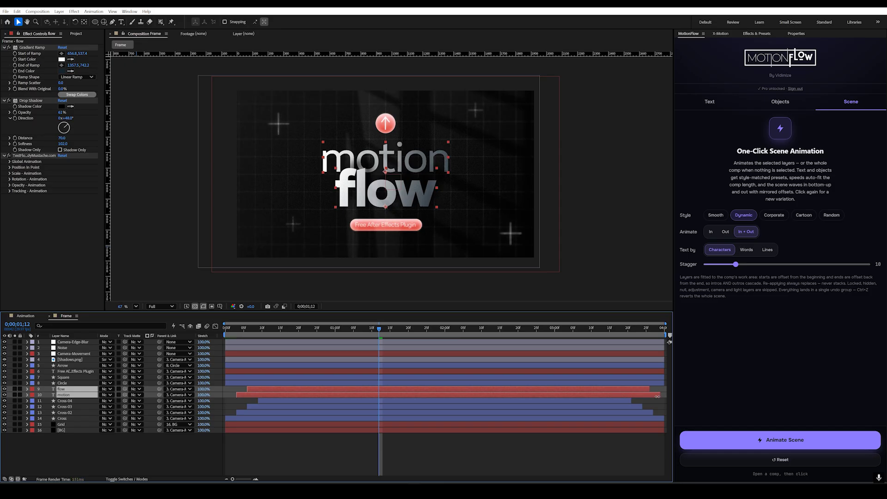
click(320, 455)
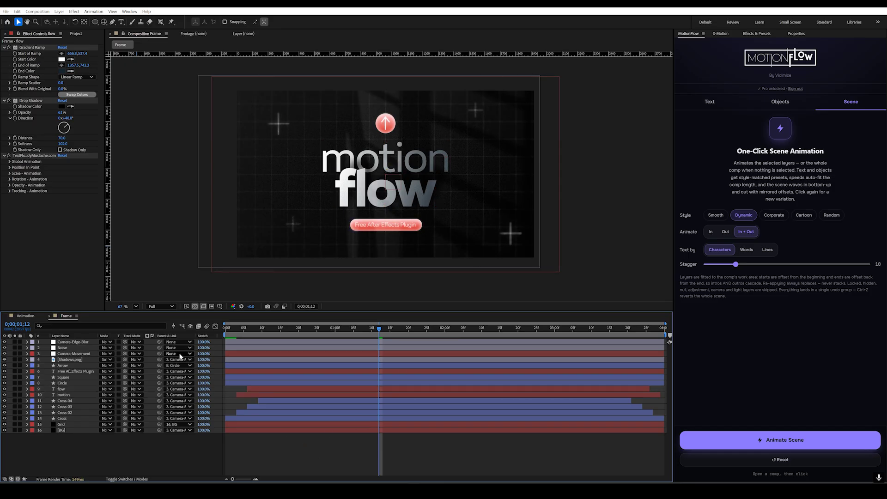
Apply the Dynamic scene animation to the Circle and Arrow layers and scrub through the result.
click(62, 384)
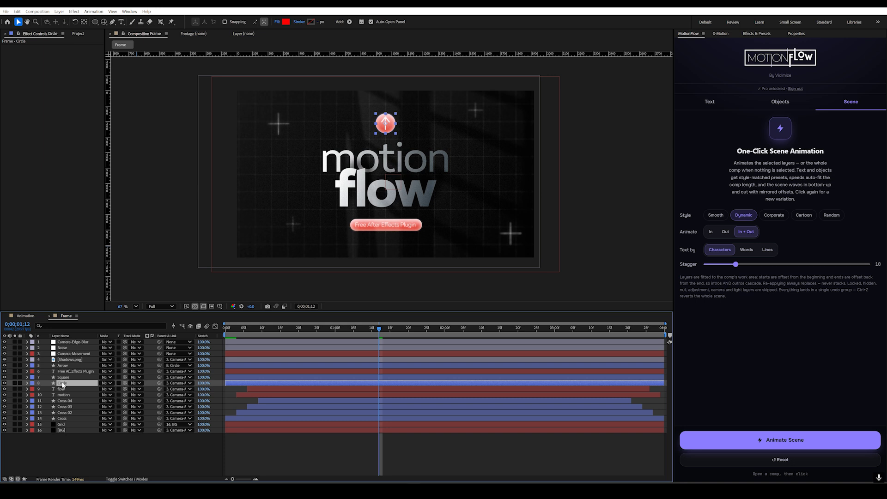
ctrl+click(62, 365)
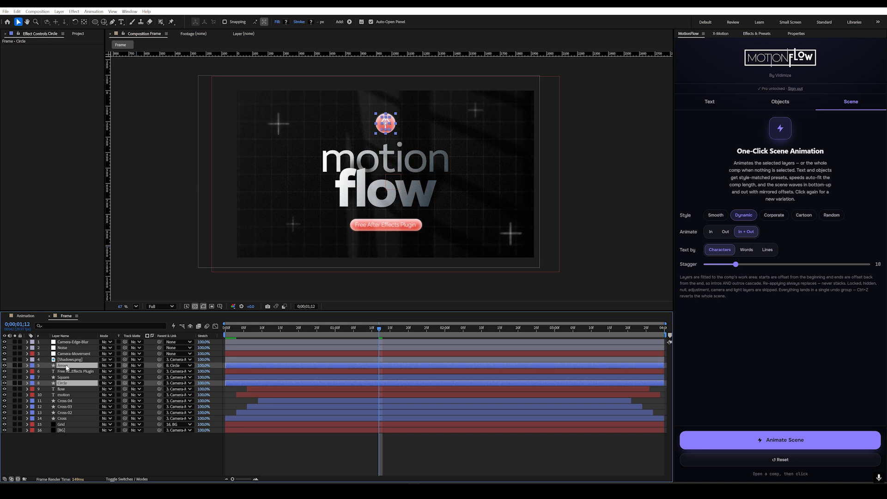
click(769, 442)
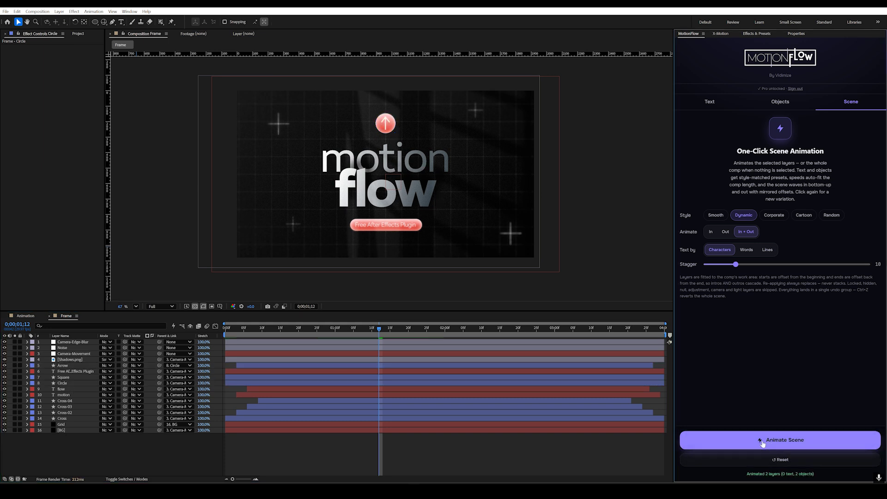
drag(312, 334, 391, 372)
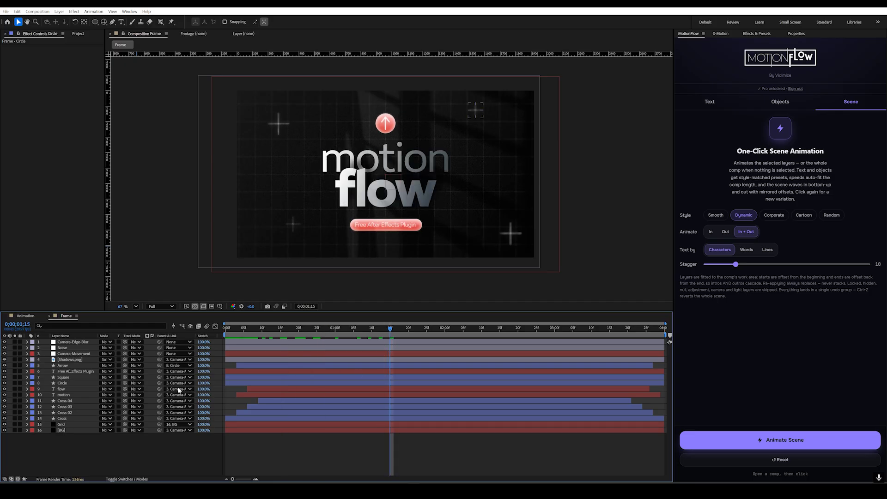
Apply the Spin In CW object preset to the Circle layer for both in and out animation, and play it back.
click(68, 383)
click(786, 103)
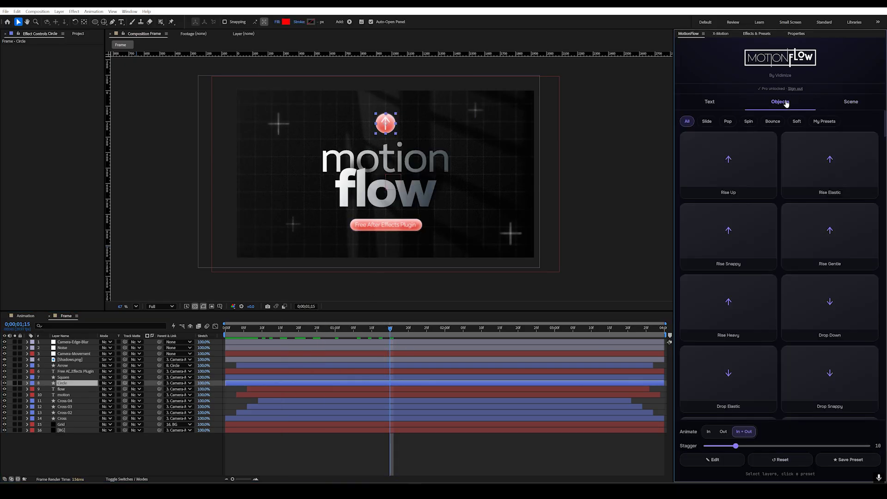
click(749, 122)
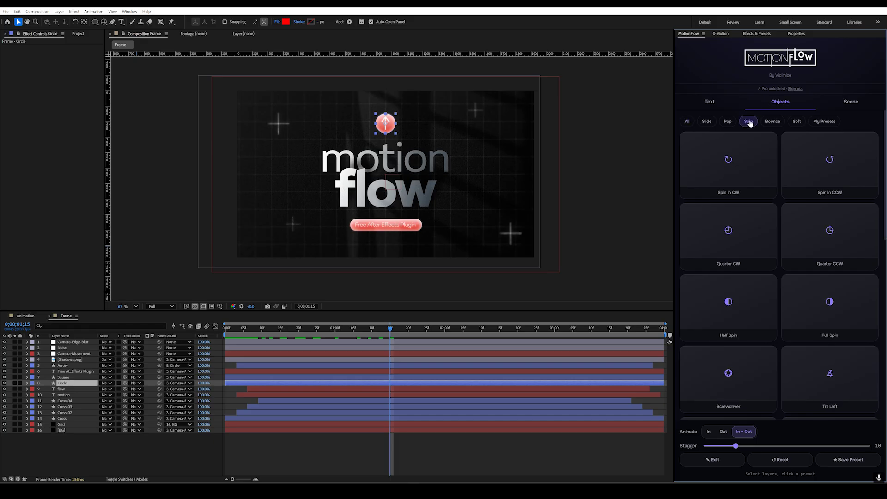
click(746, 158)
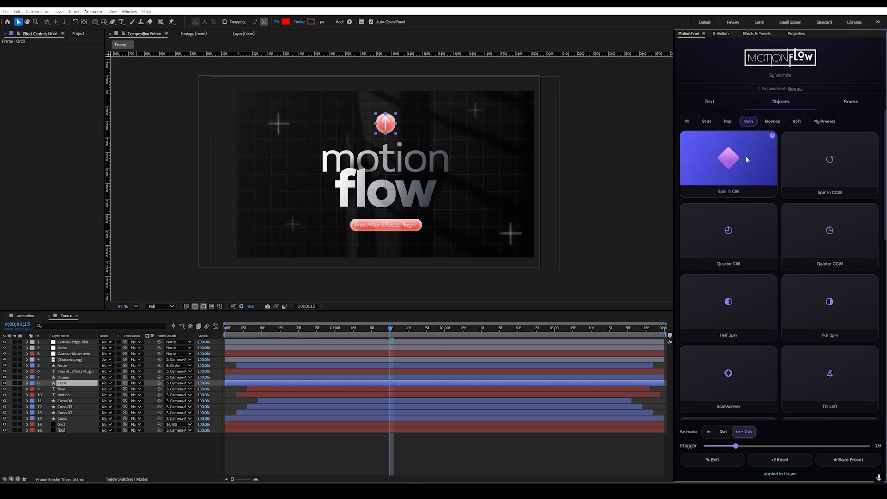
key(space)
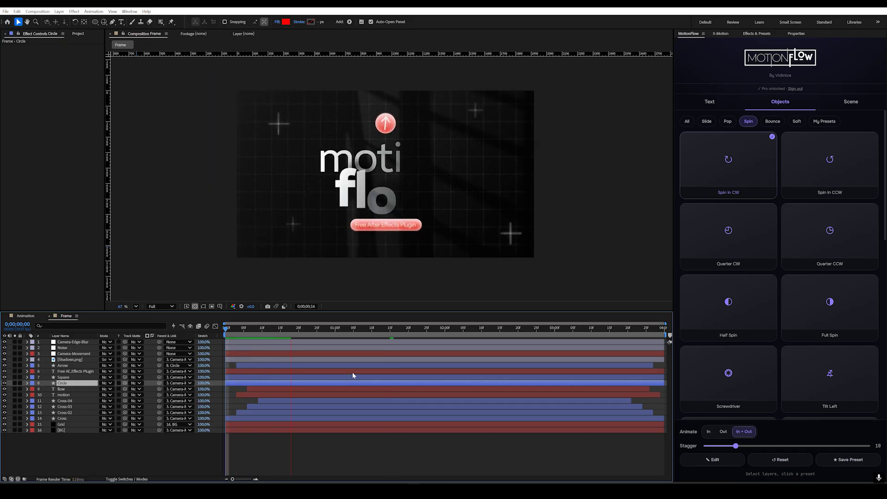
key(space)
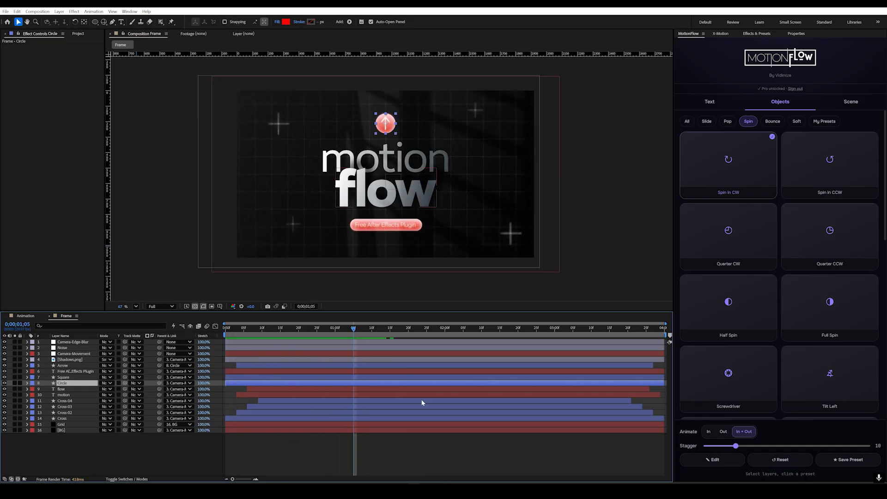
Set the rotation of the Circle's in animation to 220 and preview the composition from the start.
click(715, 460)
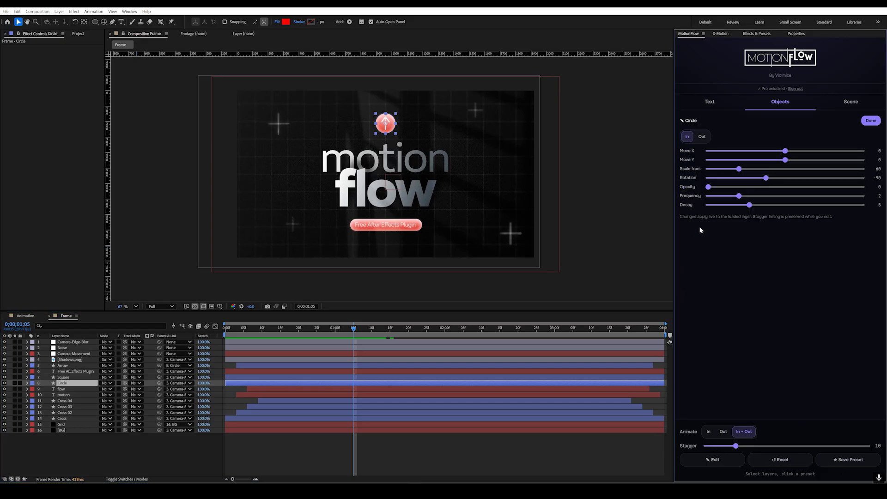
drag(768, 180, 832, 179)
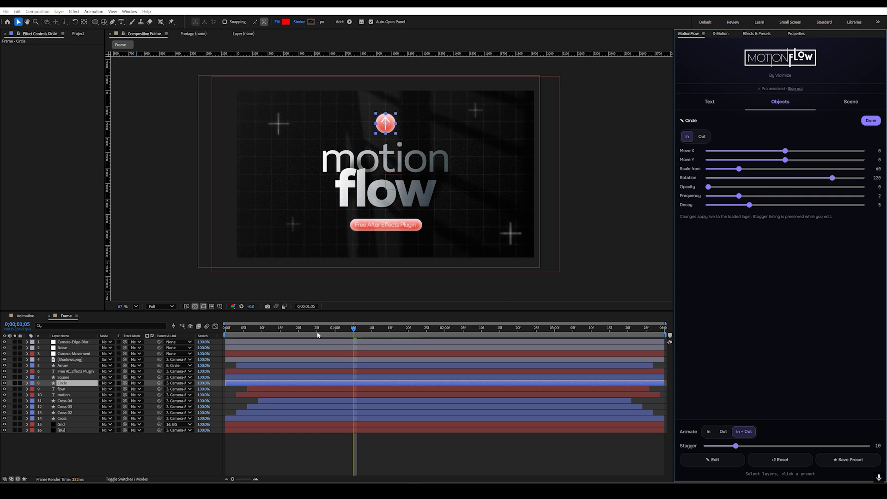
drag(284, 331, 226, 341)
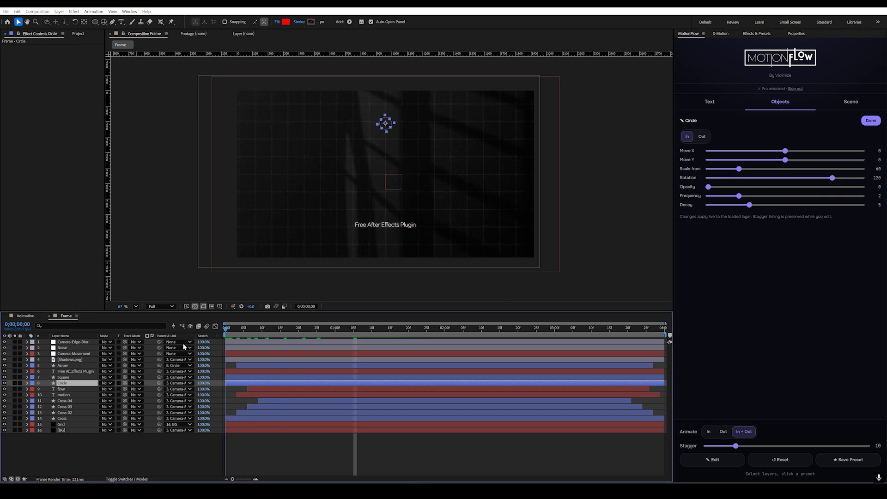
click(202, 446)
key(space)
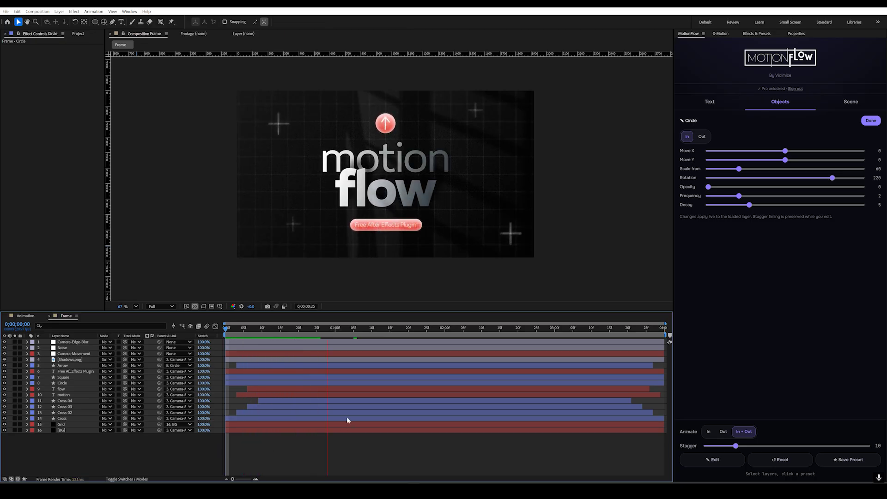
Set the frequency of the Circle's in animation to 4, collapse the layer properties, and play back from the start.
drag(378, 334, 320, 336)
drag(742, 199, 774, 201)
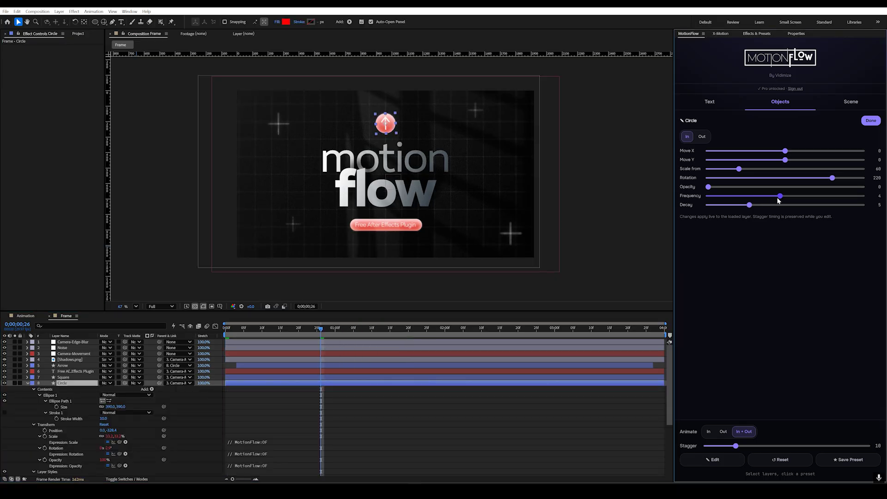
click(27, 383)
key(Home)
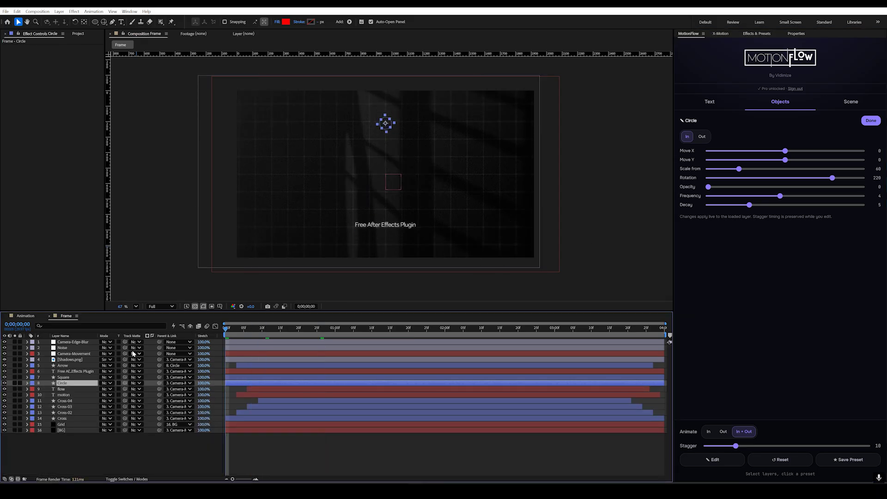
key(space)
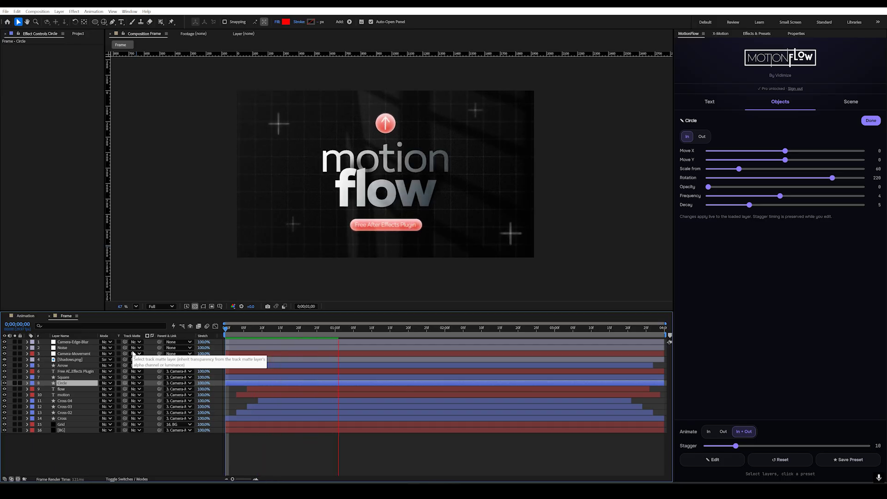
Apply the Dynamic 01 text preset by words to the Free After Effects Plugin layer and inset its start and end about 6 frames.
click(711, 102)
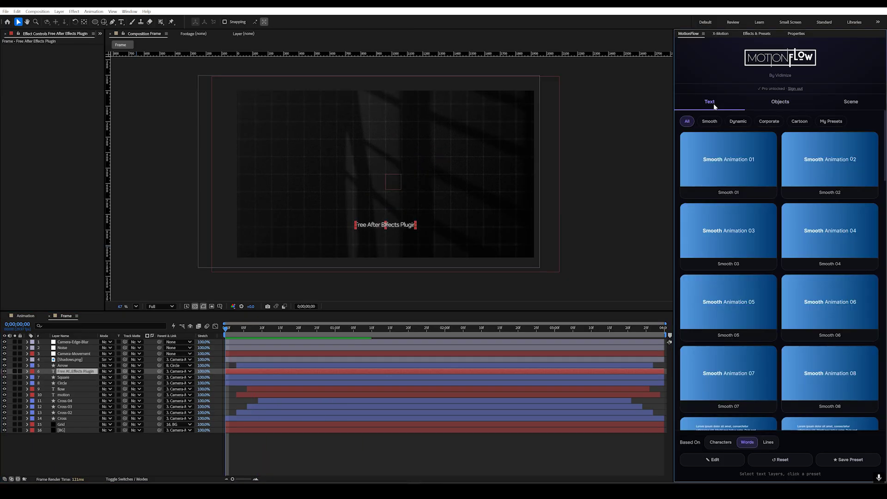
click(738, 121)
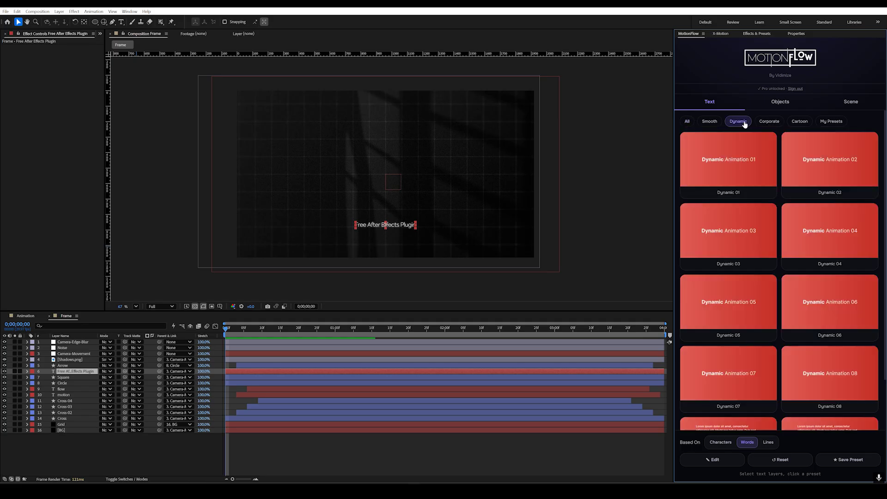
click(744, 145)
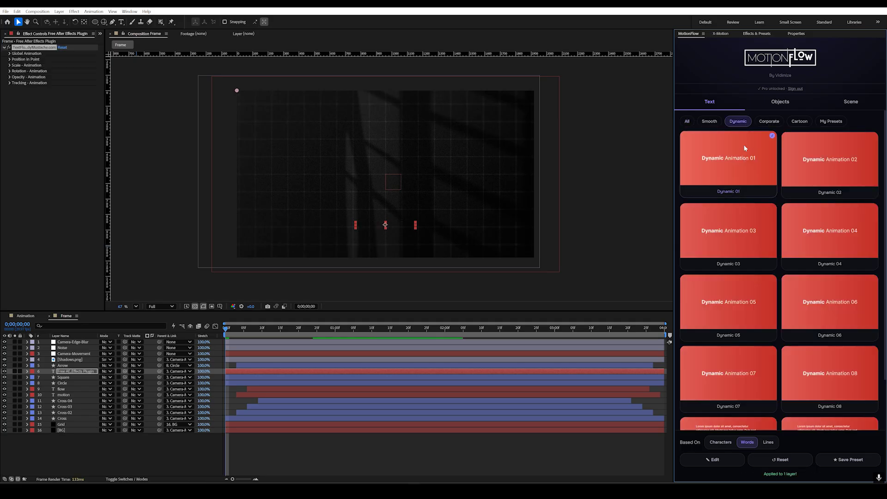
drag(247, 372, 280, 373)
drag(664, 371, 627, 371)
Set Move Y of the Free After Effects Plugin layer's in animation to 53.
click(713, 459)
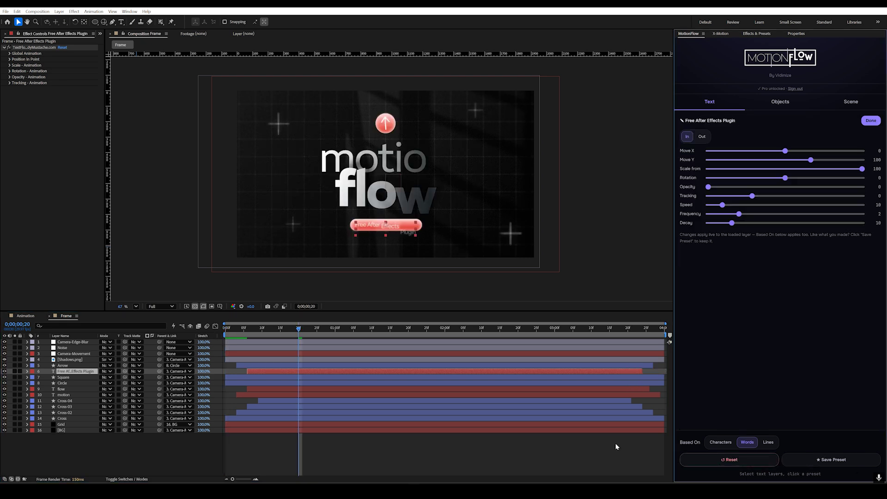
drag(288, 331, 277, 332)
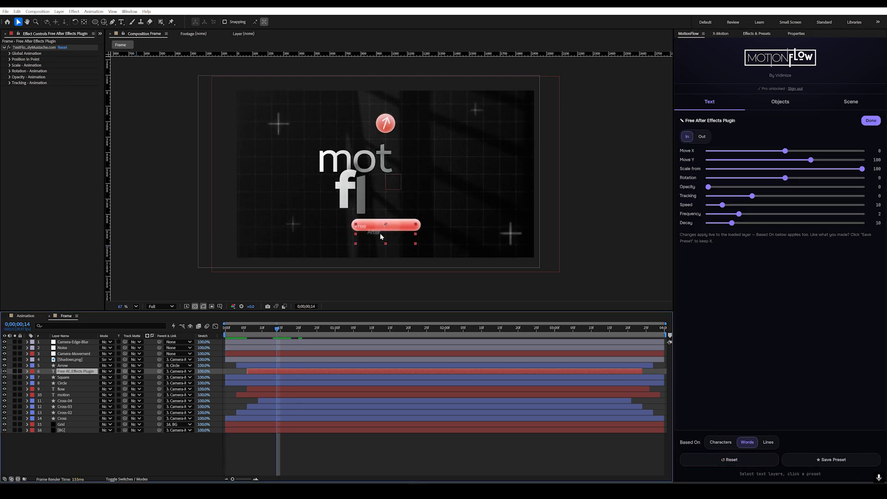
drag(758, 160, 798, 160)
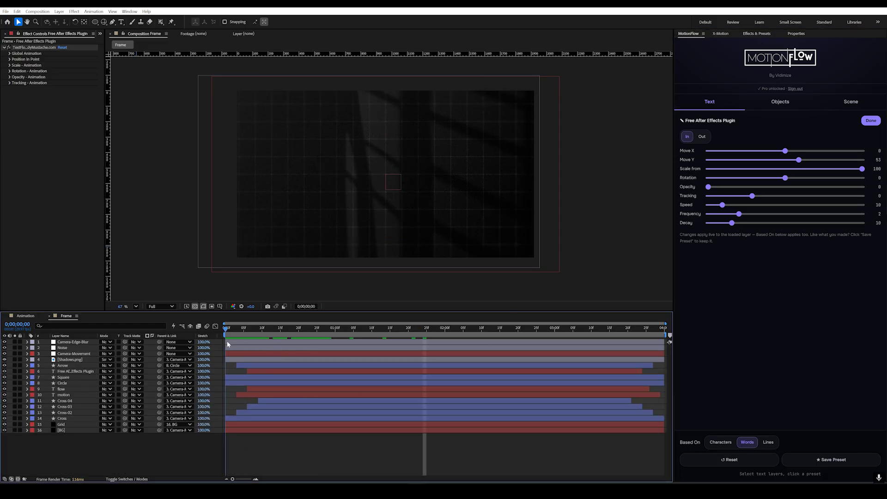
Apply the Spin Pop object preset with both in and out animation to the four Cross layers.
click(62, 418)
shift+click(74, 401)
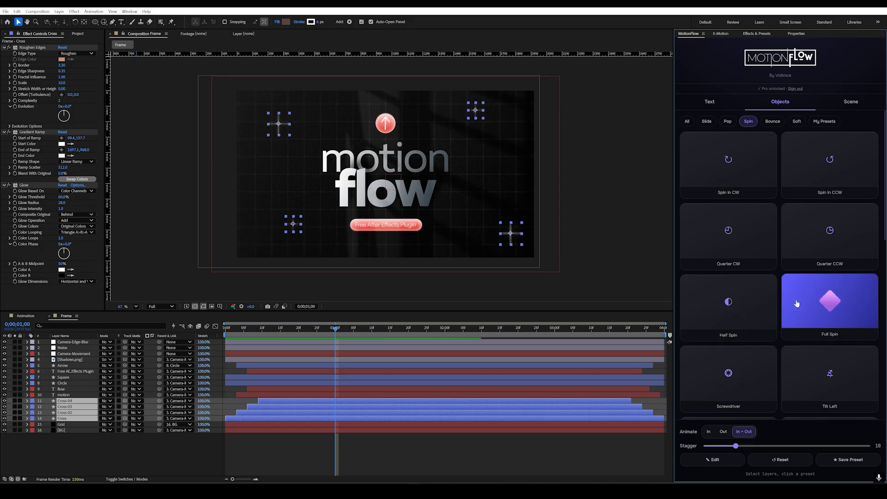
scroll(787, 332, down, 2)
click(786, 332)
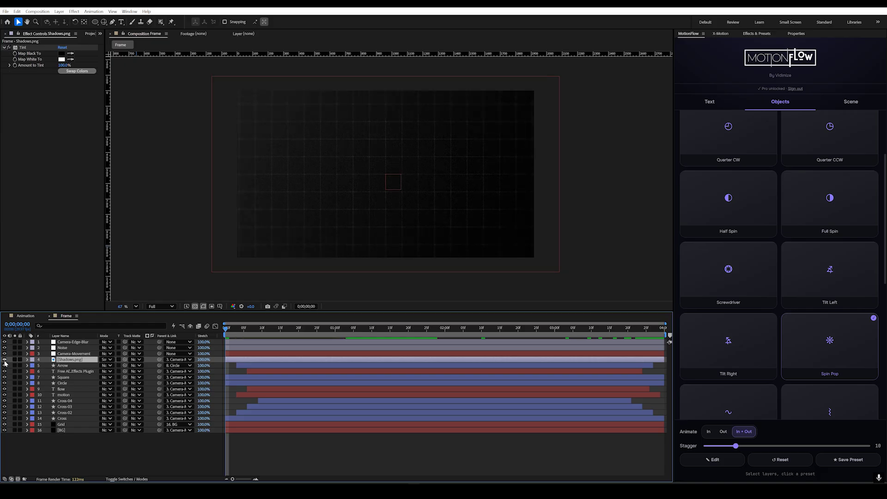
Keyframe the Shadows.png layer's position across the composition, and reveal the Camera-Movement layer's scale to animate it in the graph editor.
key(p)
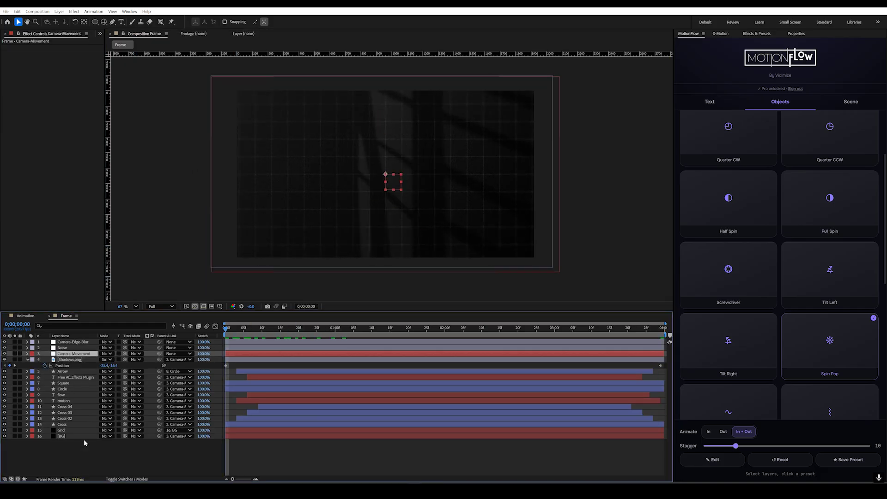
key(s)
key(k)
key(Home)
key(shift+F3)
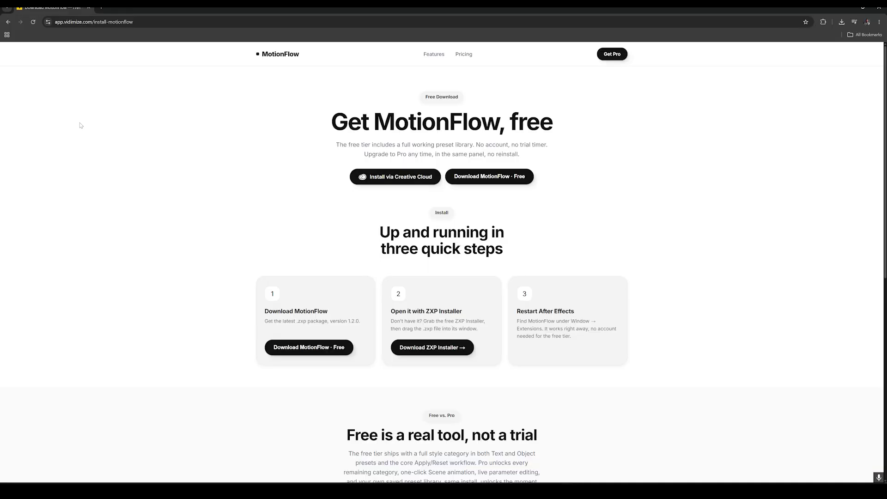
View MotionFlow's Adobe Exchange listing from its install page in the browser, and open the plugin's pricing information.
click(376, 179)
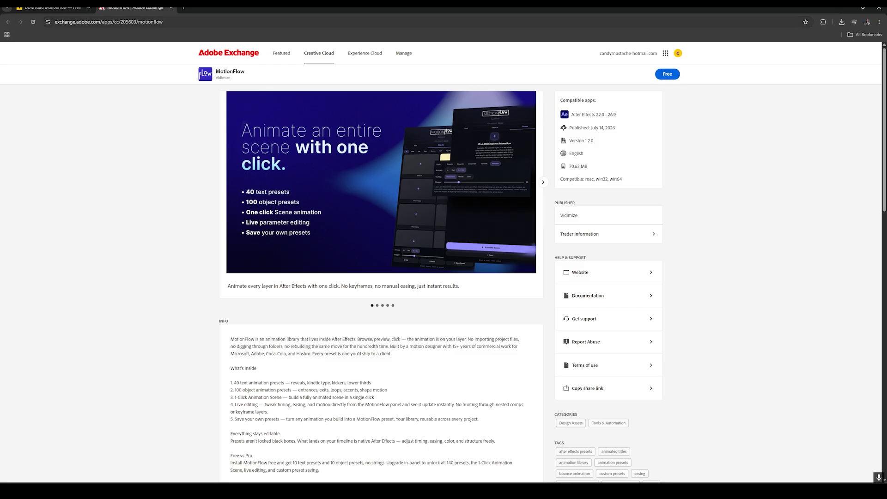
click(51, 7)
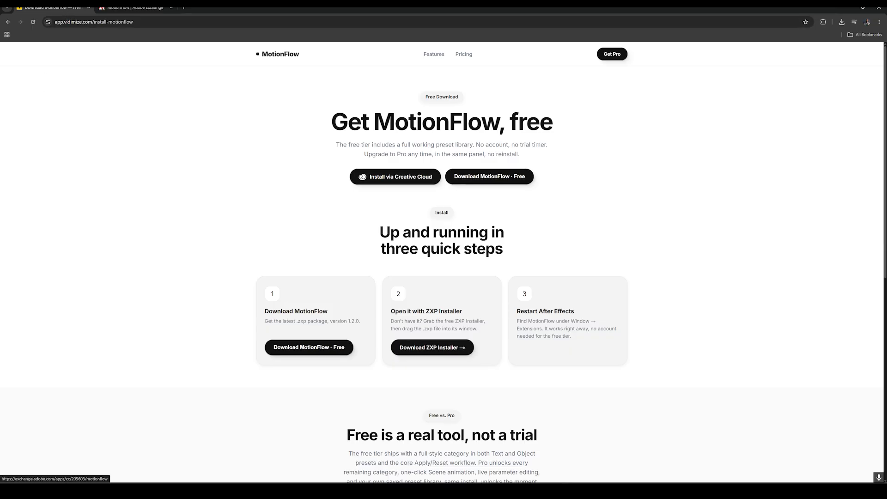
click(464, 54)
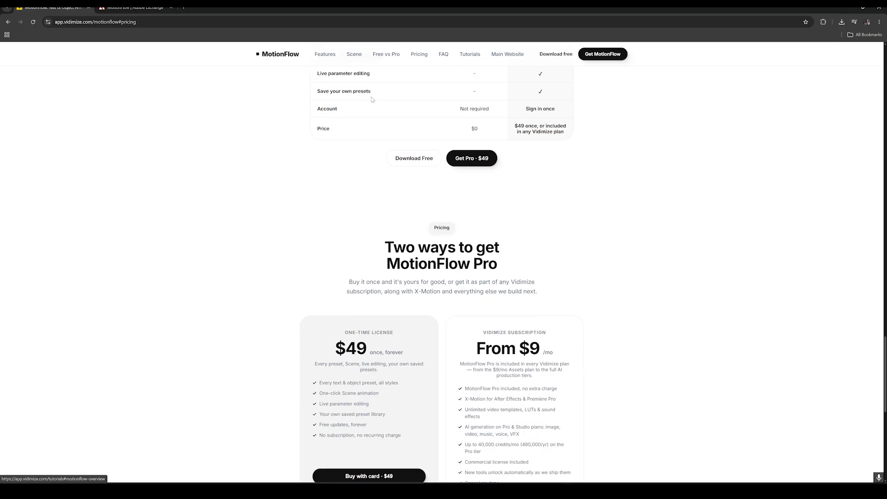